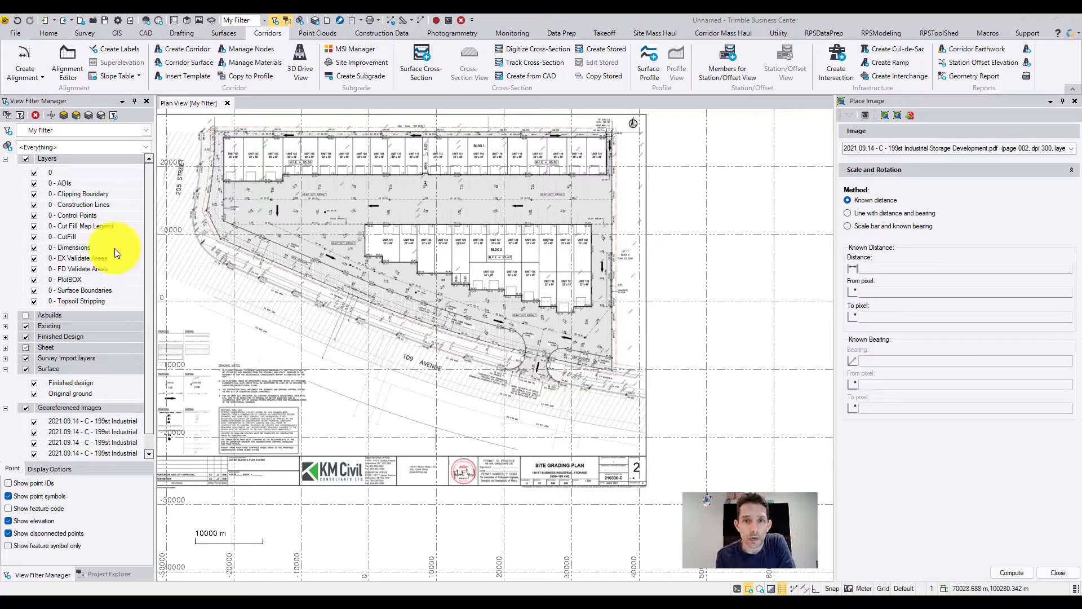
Examine the site grading plan sheet and its title block for the drawing name and scale.
scroll(700, 169, "up", 5)
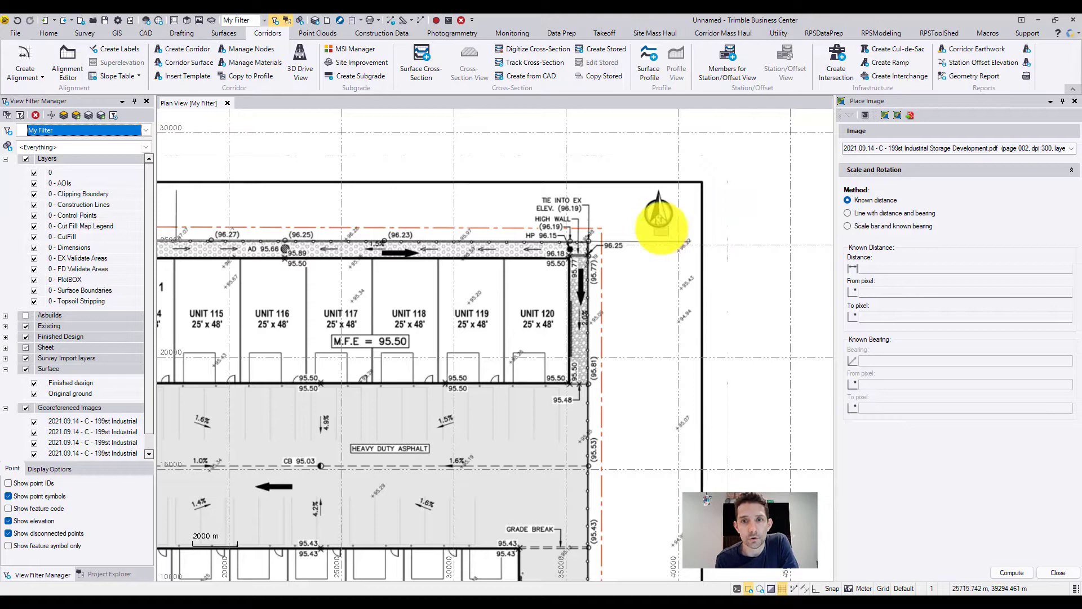
scroll(637, 244, "down", 5)
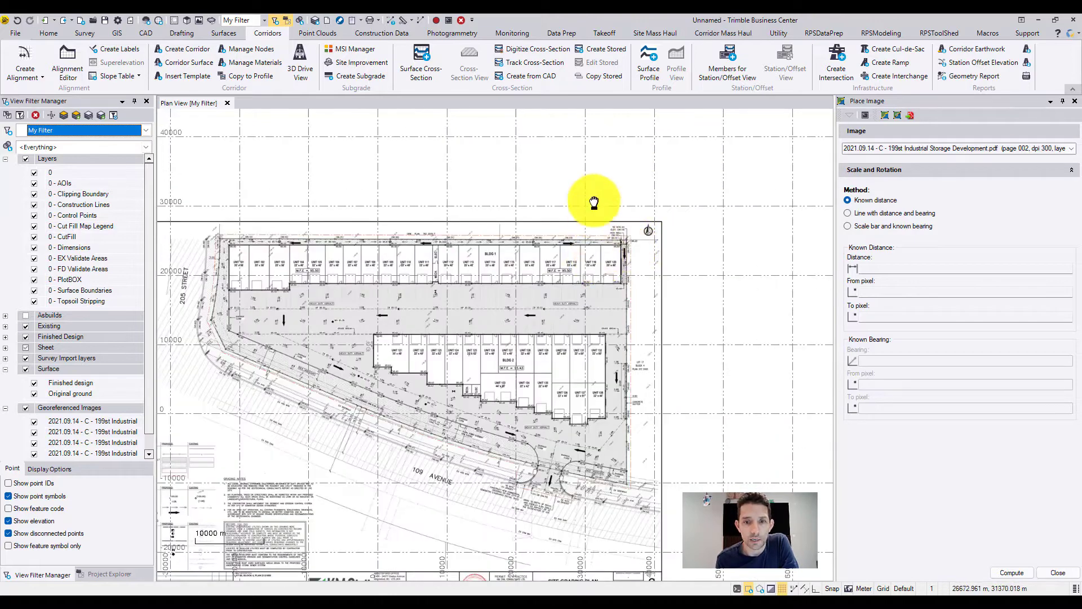
middle_click_drag(586, 202, 663, 93)
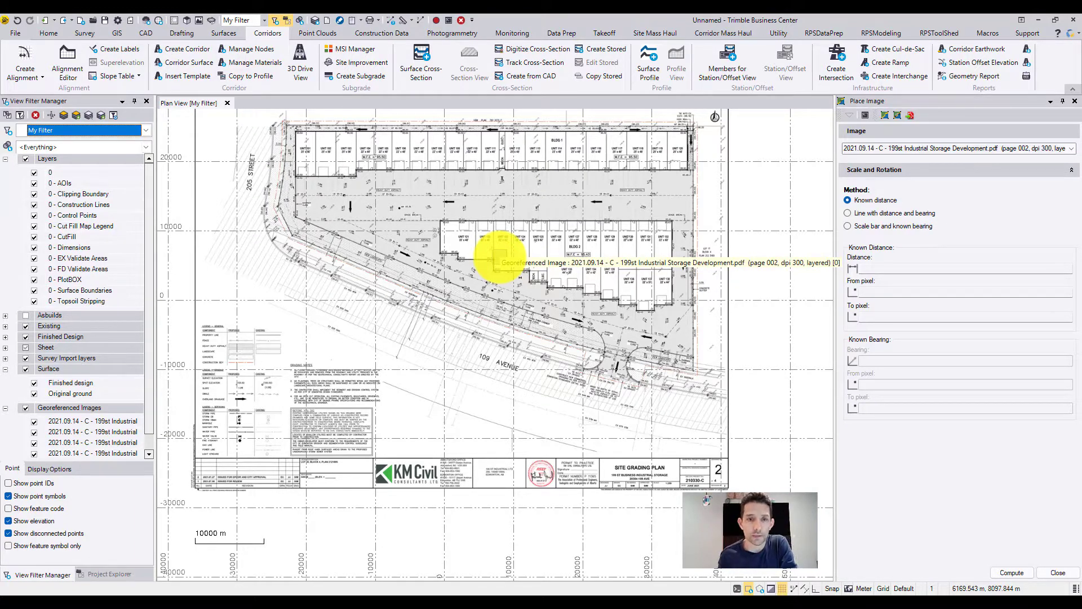
scroll(366, 290, "up", 2)
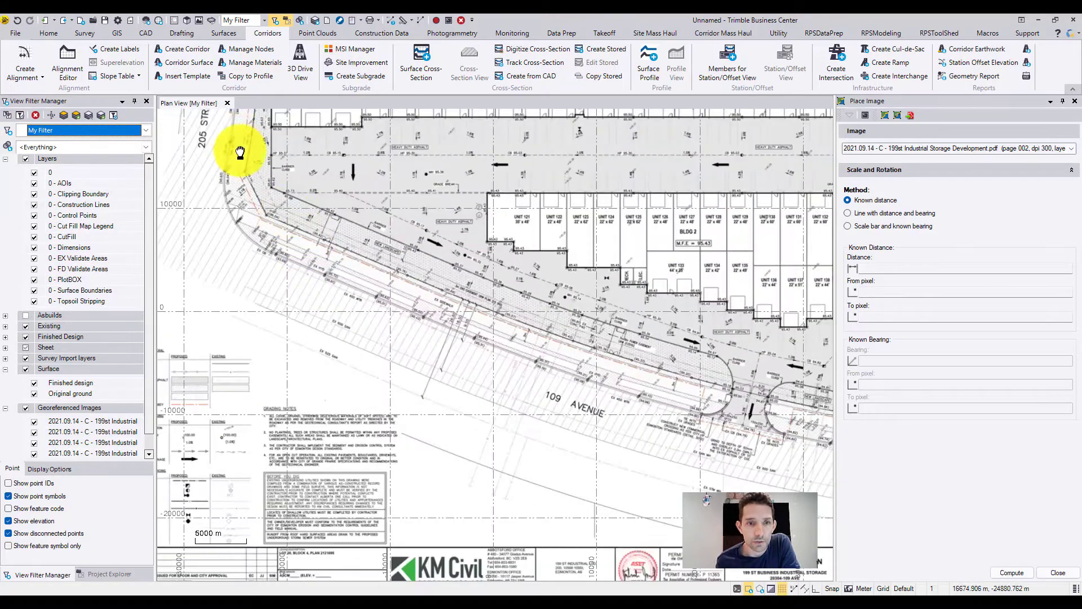
middle_click_drag(239, 152, 274, 285)
middle_click_drag(518, 547, 528, 394)
middle_click_drag(533, 479, 620, 270)
scroll(315, 324, "up", 6)
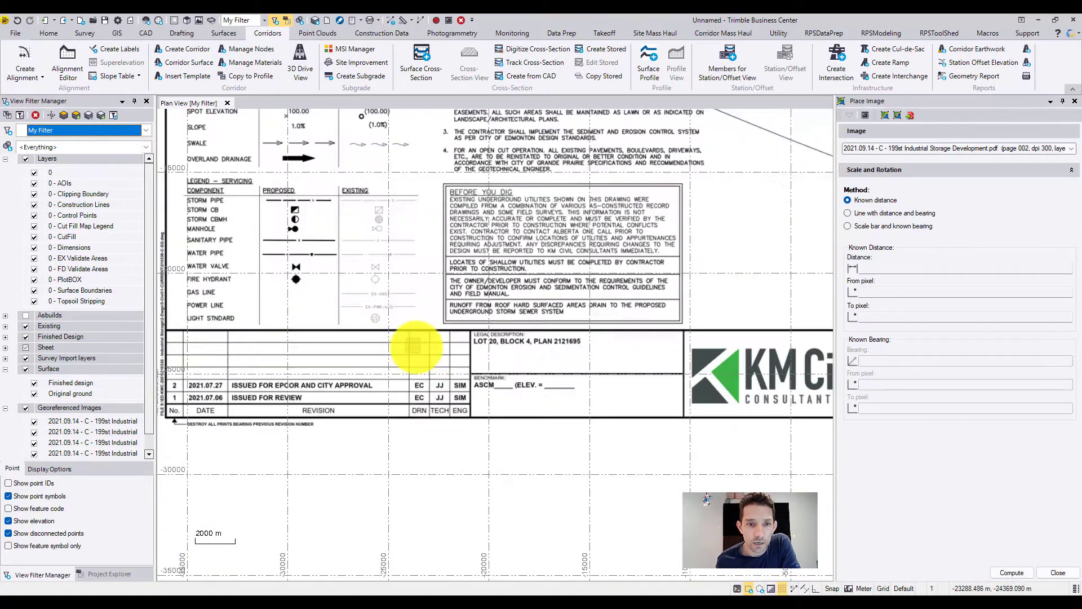
middle_click_drag(553, 360, 169, 363)
middle_click_drag(665, 363, 67, 363)
middle_click_drag(756, 370, 372, 353)
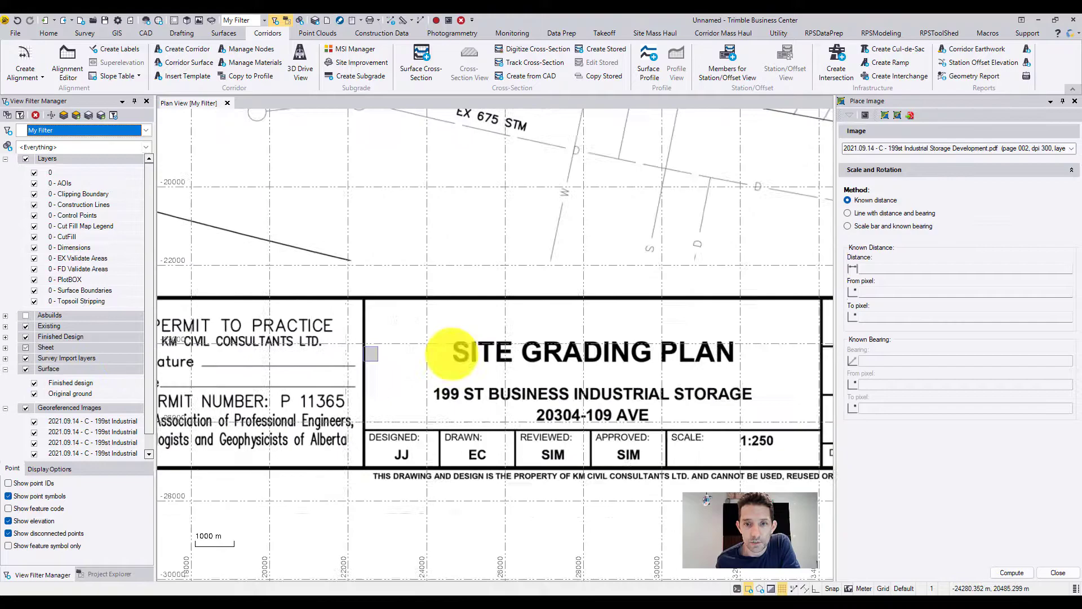
middle_click_drag(562, 358, 98, 342)
Look along the north and east property boundaries for a long labelled dimension suitable for scaling the image.
scroll(325, 334, "down", 3)
scroll(311, 307, "down", 1)
middle_click_drag(364, 337, 601, 524)
middle_click_drag(353, 249, 507, 541)
middle_click_drag(613, 128, 643, 267)
middle_click_drag(738, 245, 715, 485)
scroll(767, 315, "up", 4)
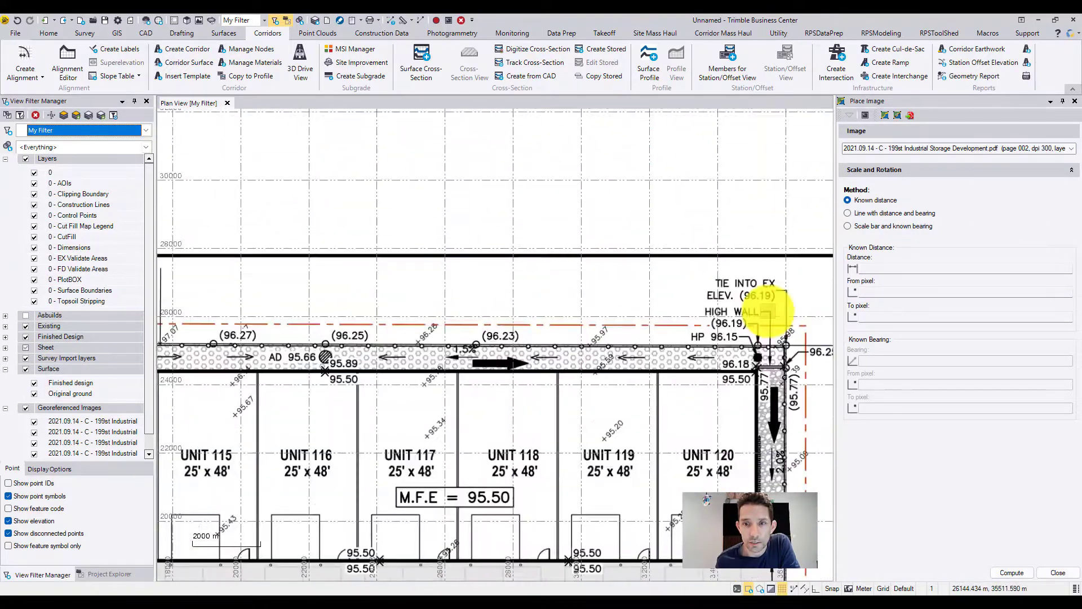
middle_click_drag(259, 359, 675, 309)
mouse_move(361, 271)
middle_mouse_down()
mouse_move(618, 270)
mouse_move(559, 287)
middle_mouse_up()
middle_click_drag(293, 287, 523, 287)
scroll(289, 279, "down", 6)
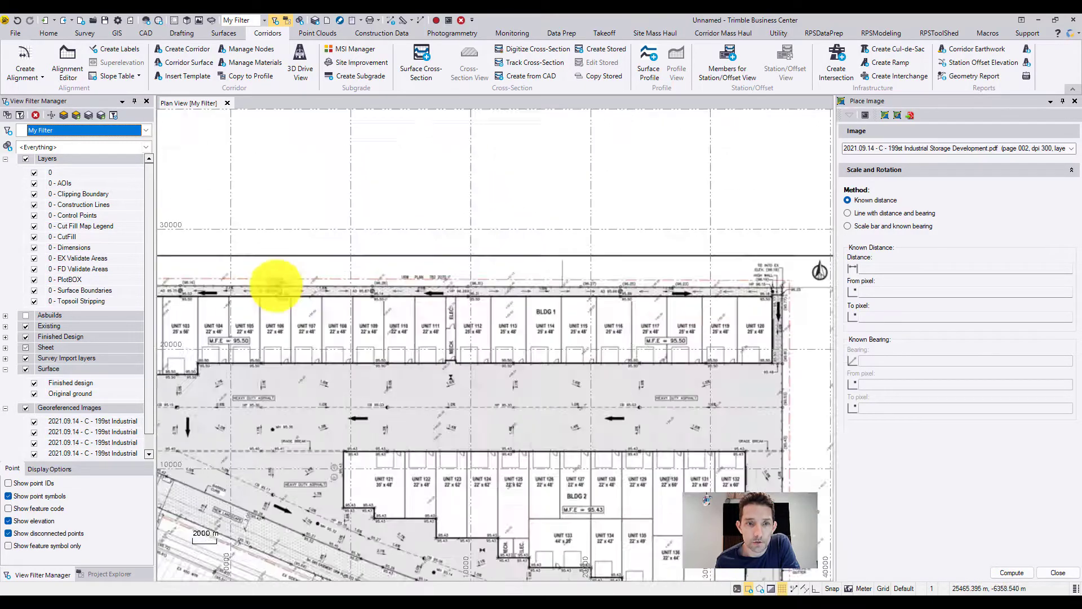
middle_click_drag(440, 346, 305, 154)
scroll(671, 336, "up", 3)
scroll(654, 335, "up", 2)
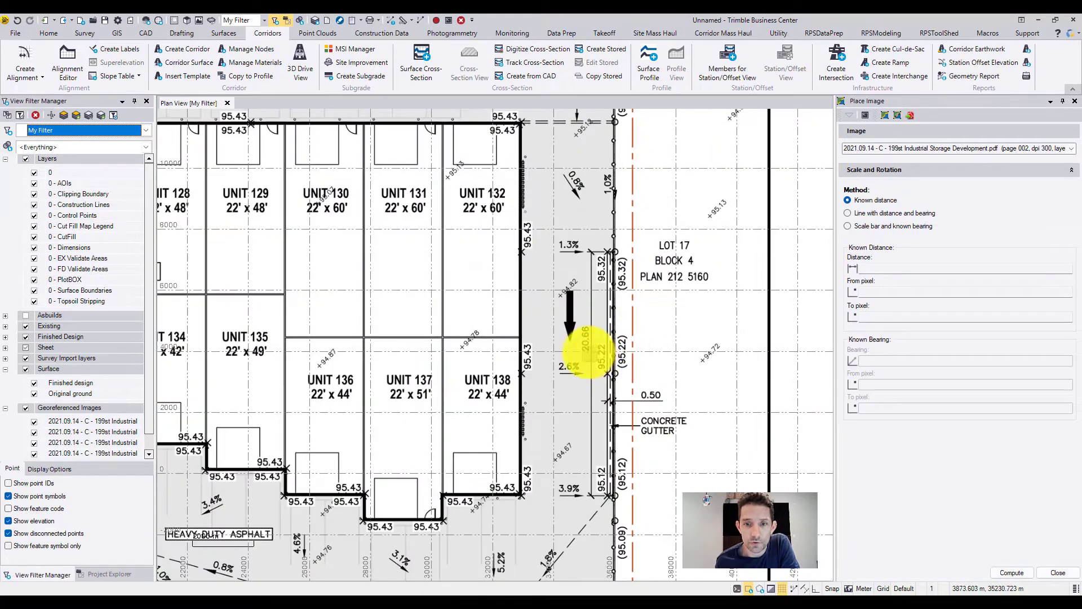
middle_click_drag(586, 355, 687, 318)
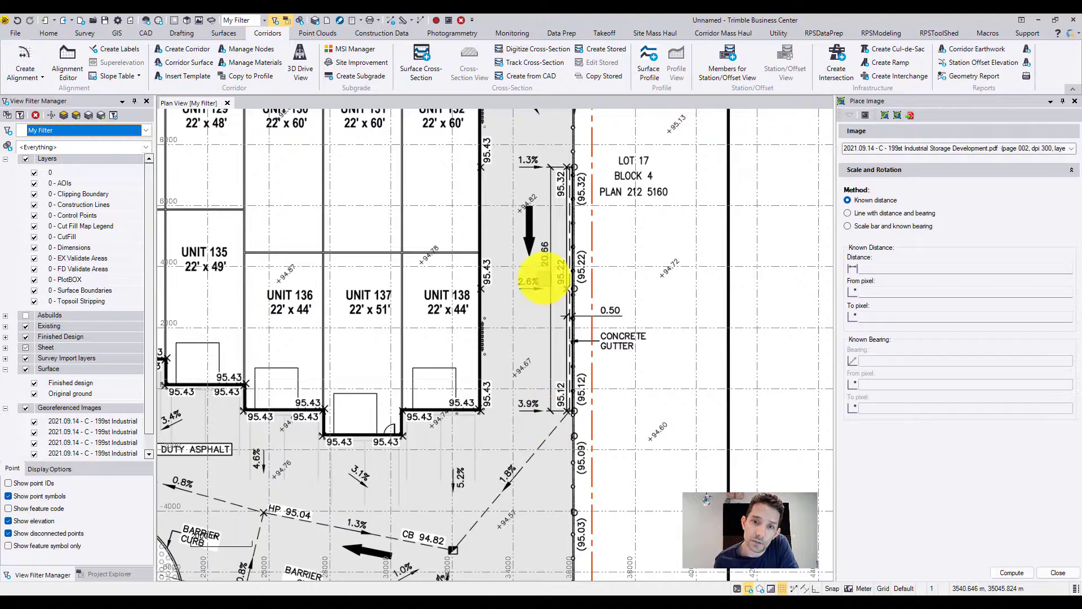
Check the 109 Avenue entrance, the 205 Street side and both building rows for other usable labelled dimensions.
scroll(511, 299, "down", 3)
middle_click_drag(433, 321, 645, 198)
scroll(590, 377, "up", 4)
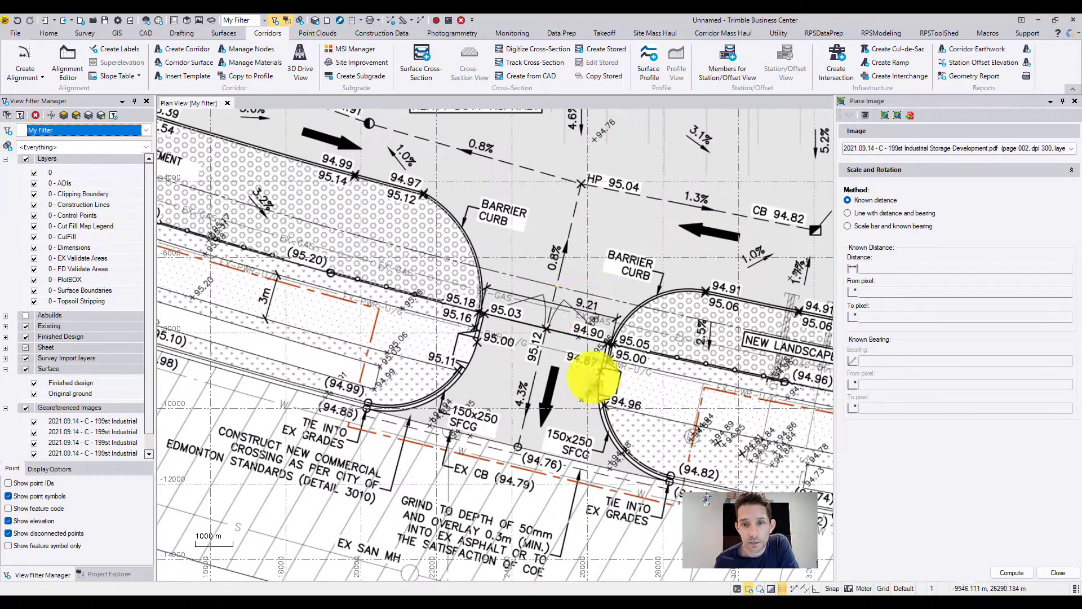
scroll(513, 310, "down", 5)
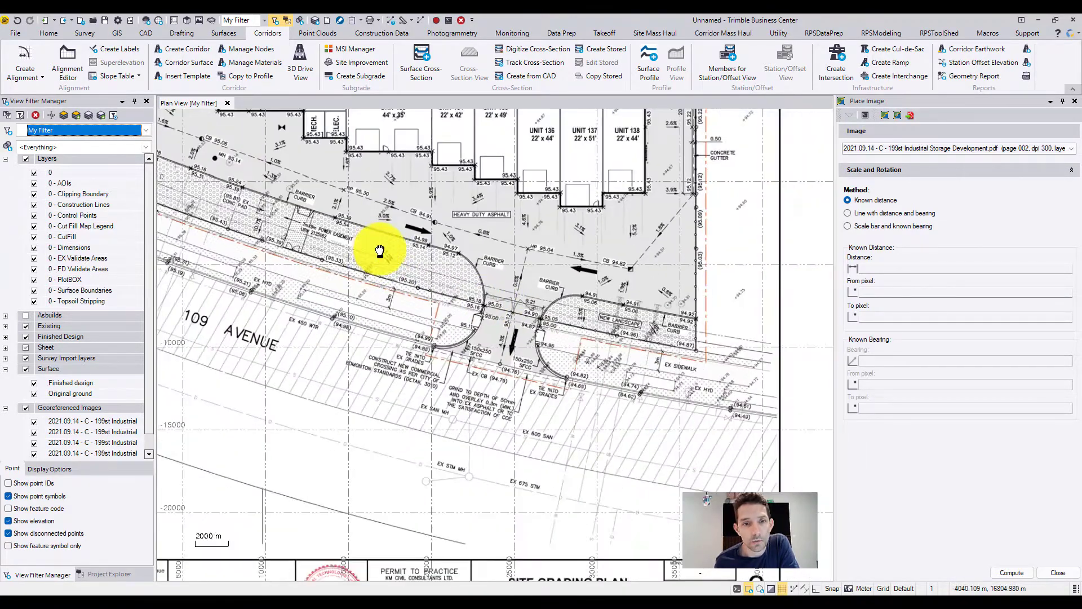
middle_click_drag(382, 251, 679, 318)
middle_click_drag(396, 234, 772, 363)
middle_click_drag(496, 141, 399, 382)
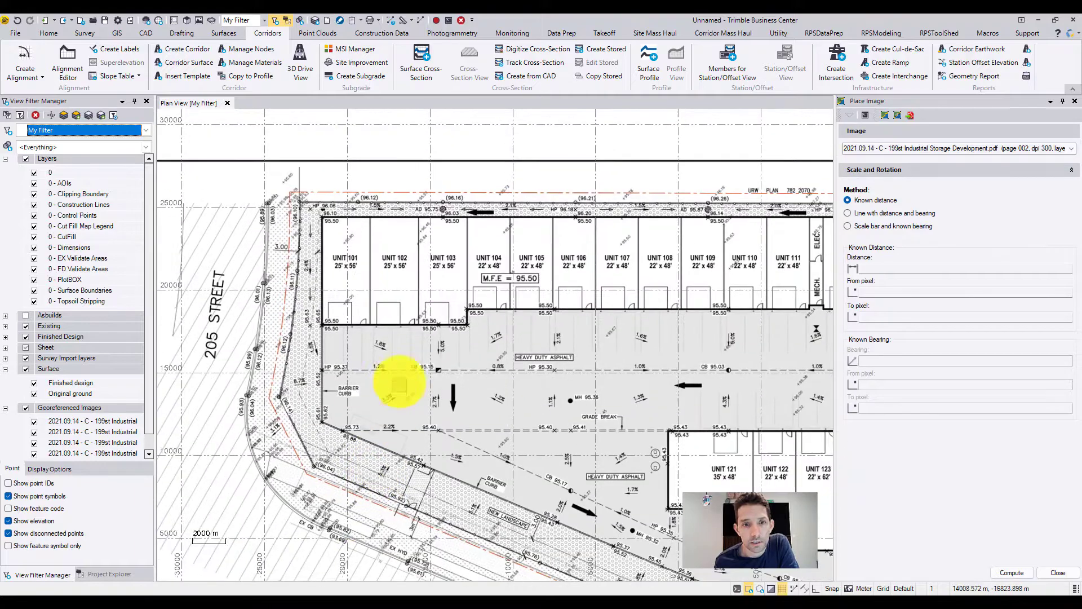
scroll(398, 394, "up", 2)
scroll(397, 394, "down", 1)
middle_click_drag(476, 273, 121, 273)
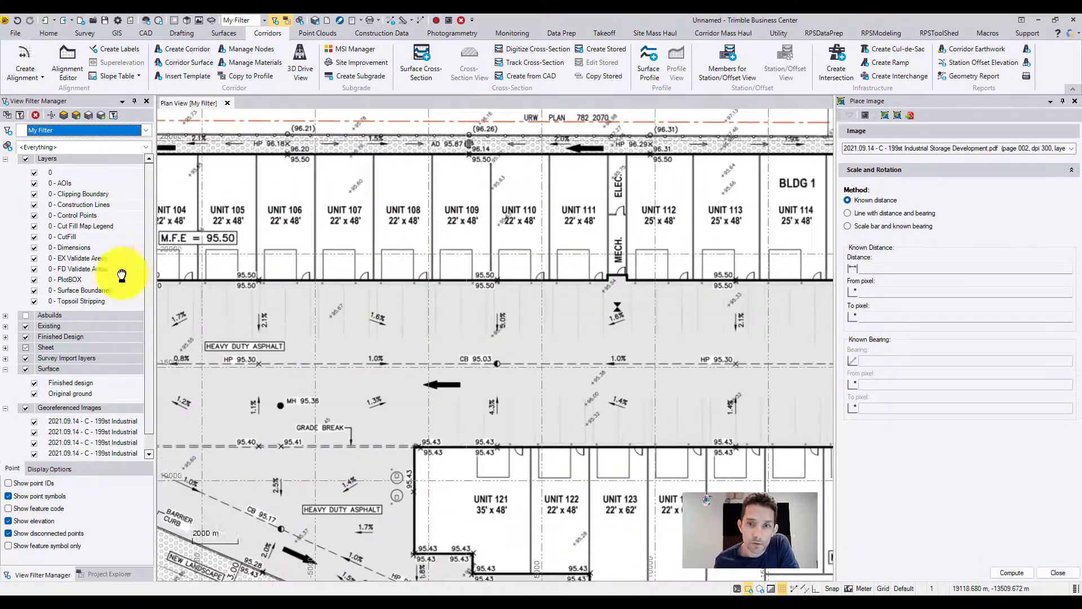
middle_click_drag(512, 274, 24, 287)
middle_click_drag(472, 316, 410, 212)
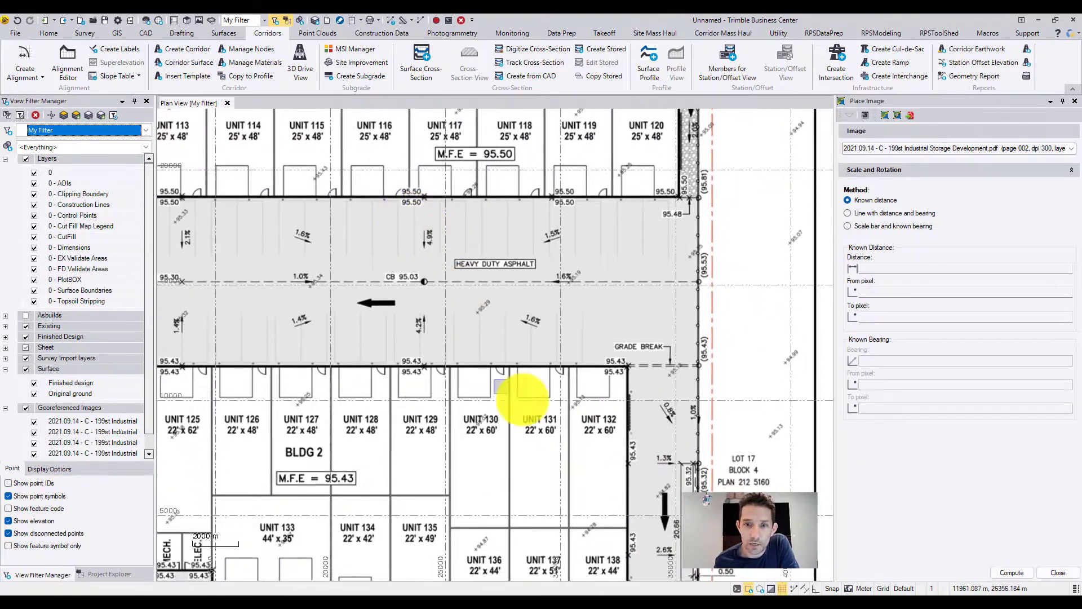
middle_click_drag(522, 398, 434, 176)
scroll(533, 285, "up", 1)
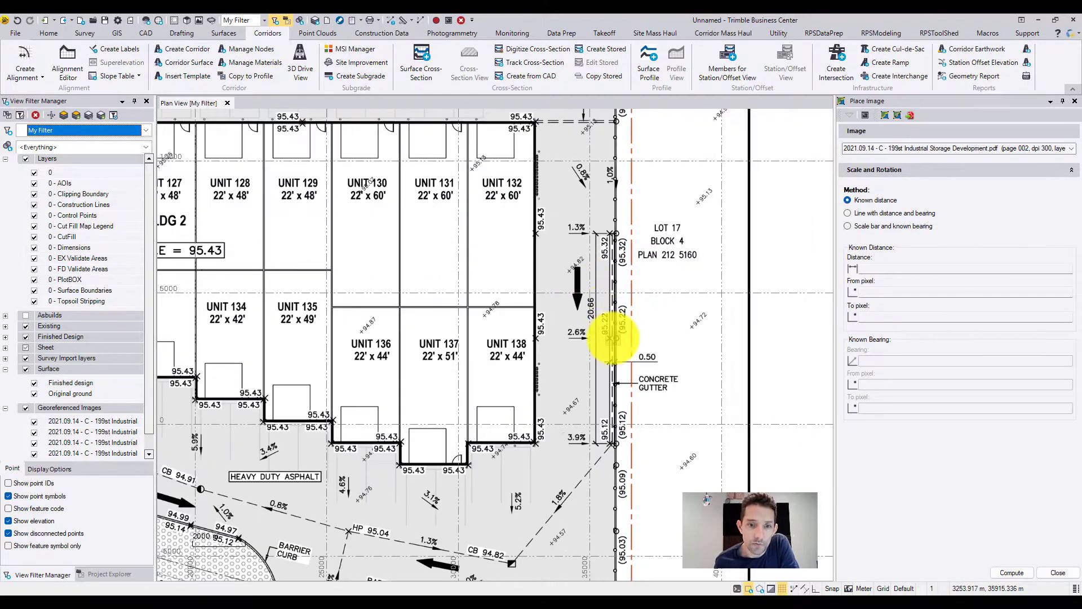
scroll(448, 270, "down", 3)
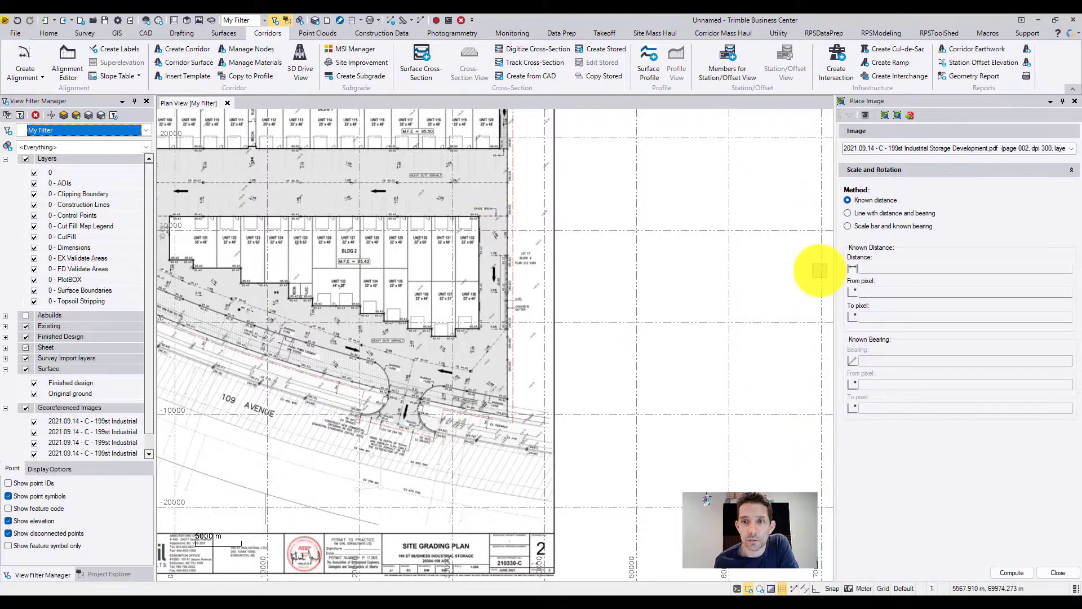
Scale the site grading plan image by known distance, with the distance set to 20.66 m.
scroll(503, 278, "up", 5)
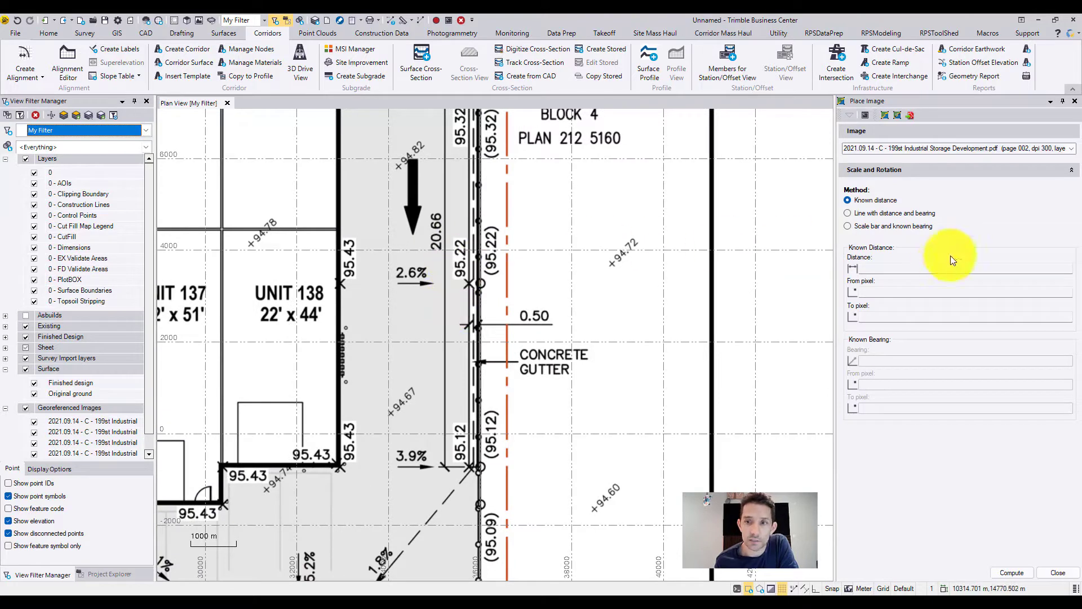
left_click(866, 199)
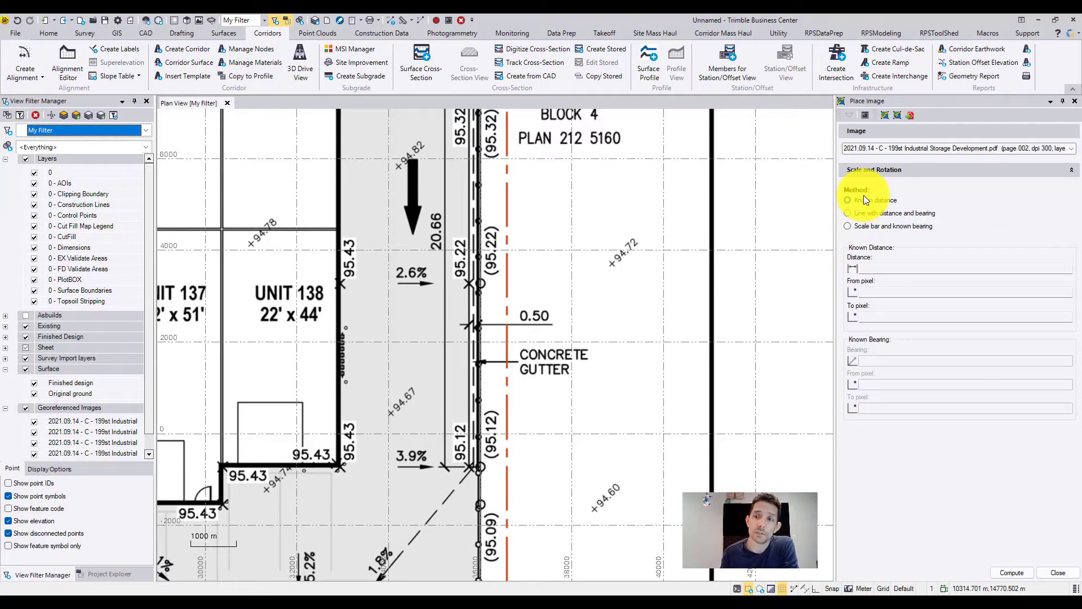
left_click(893, 268)
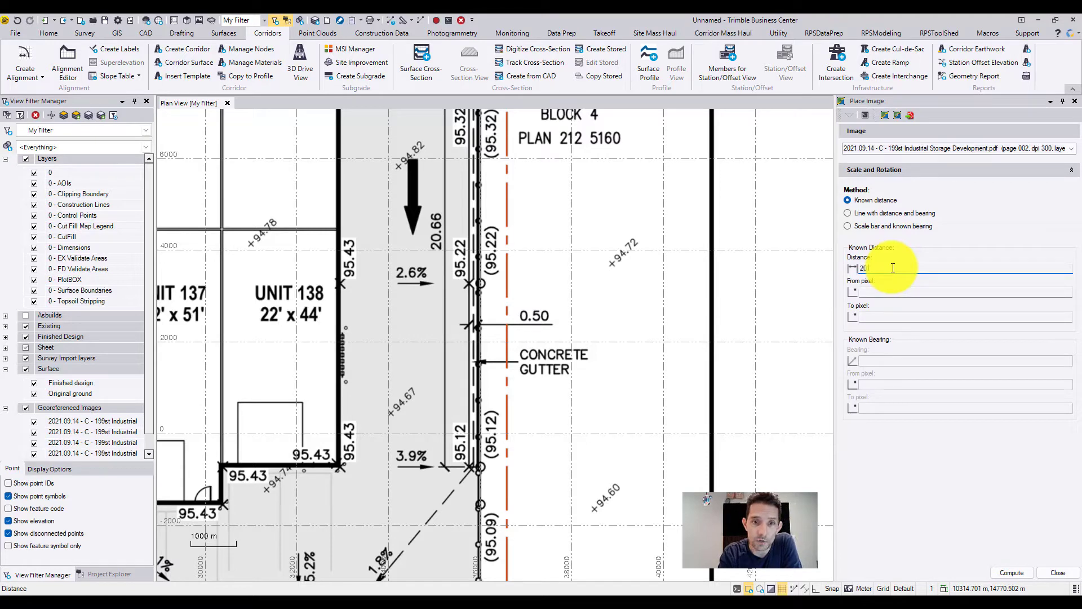
Define the from and to pixels at the lower and upper ends of the 20.66 dimension line and compute the image scale.
left_click(918, 291)
scroll(435, 491, "up", 6)
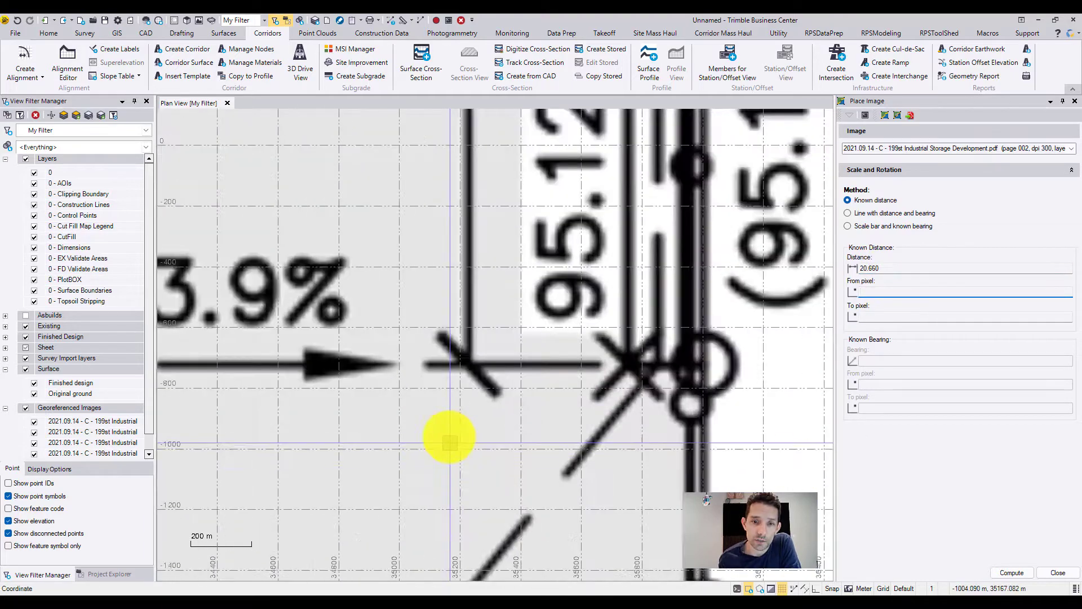
left_click(425, 367)
scroll(496, 423, "down", 6)
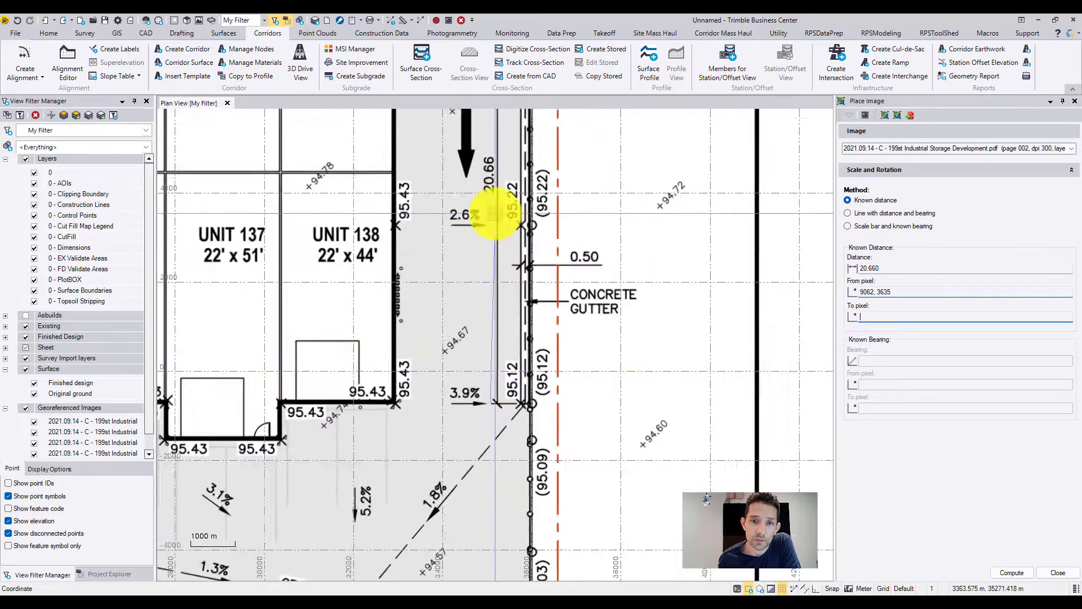
scroll(512, 141, "up", 2)
scroll(483, 218, "up", 5)
left_click(449, 221)
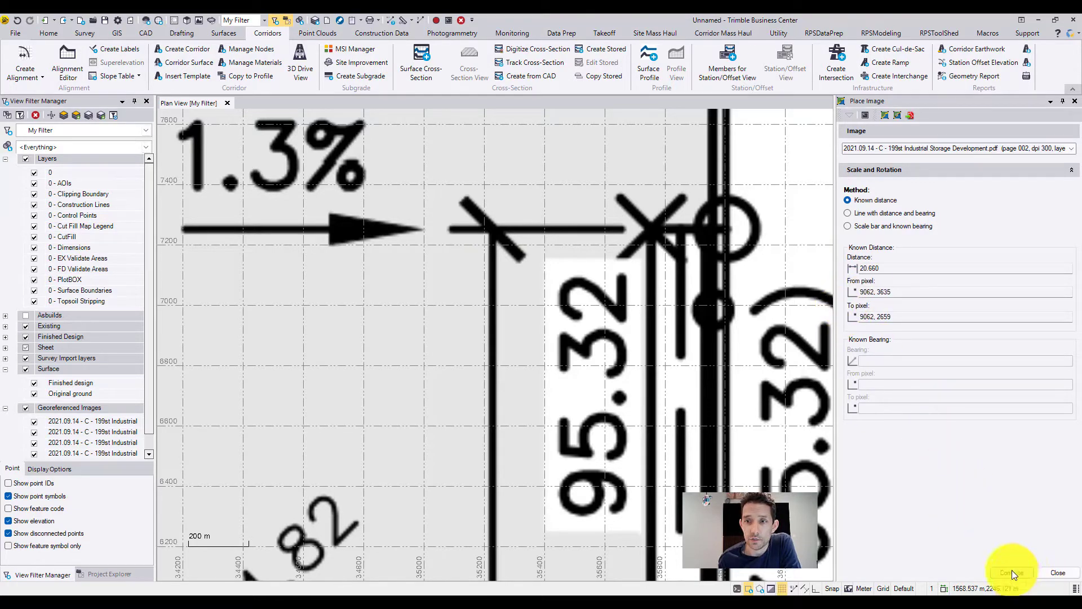
Measure the 9.21 dimension line between the barrier curbs at the 109 Avenue entrance to check the image scale.
scroll(659, 357, "up", 3)
scroll(495, 283, "up", 3)
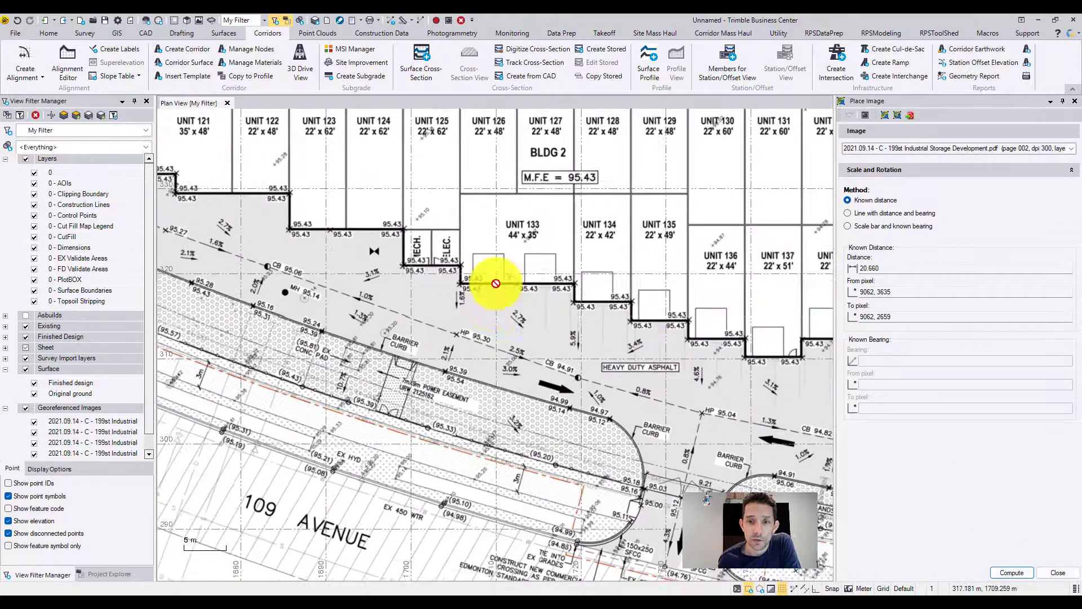
middle_click_drag(632, 296, 401, 141)
scroll(403, 144, "up", 3)
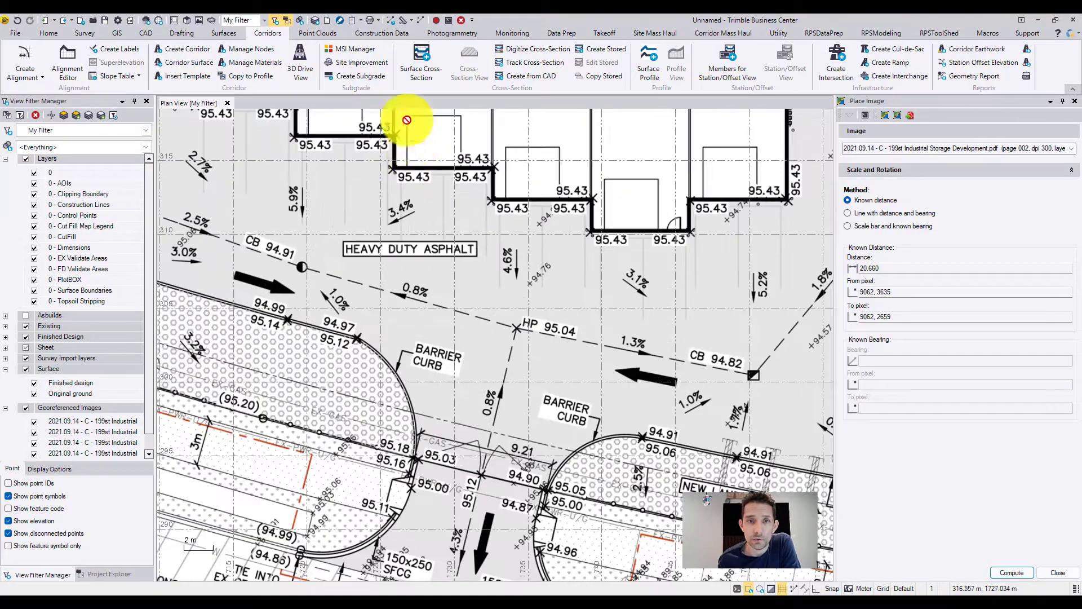
left_click(404, 22)
middle_click_drag(507, 327, 517, 160)
scroll(527, 205, "up", 3)
scroll(485, 185, "up", 3)
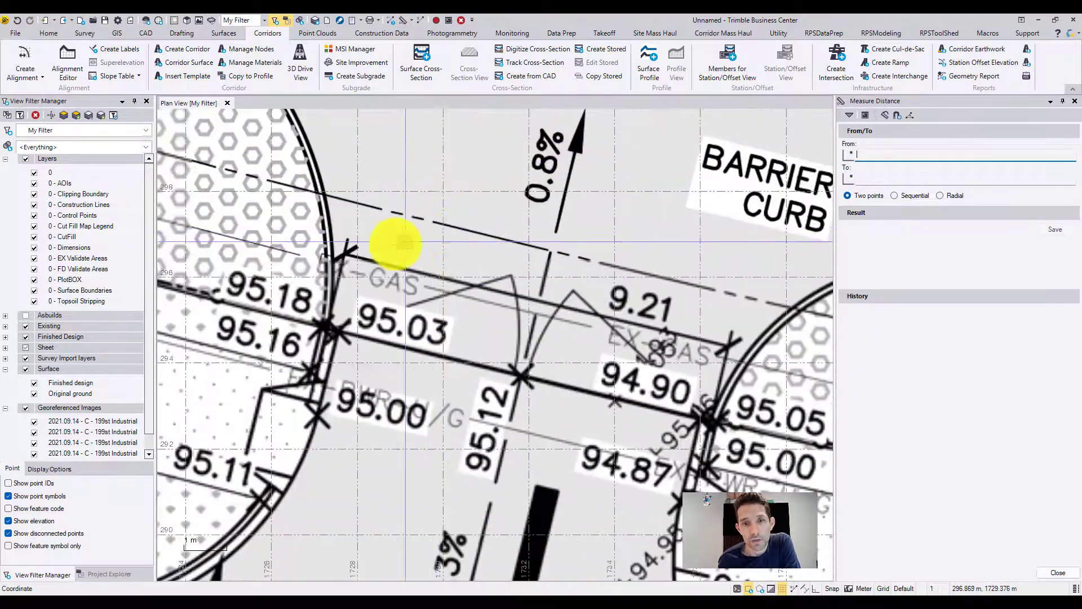
scroll(361, 244, "up", 5)
left_click(296, 251)
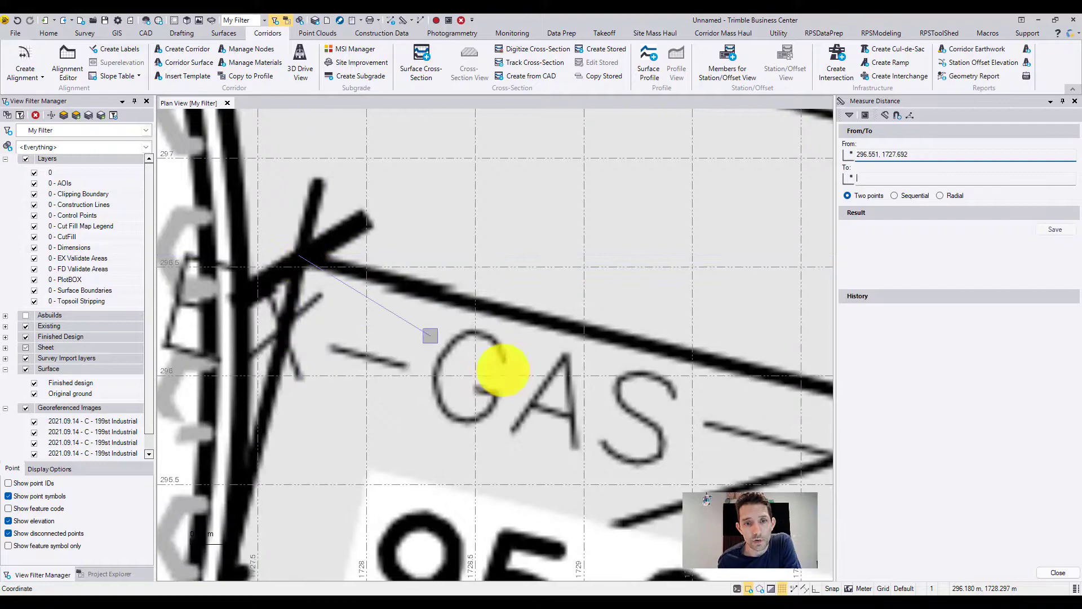
scroll(563, 367, "down", 3)
scroll(556, 326, "up", 5)
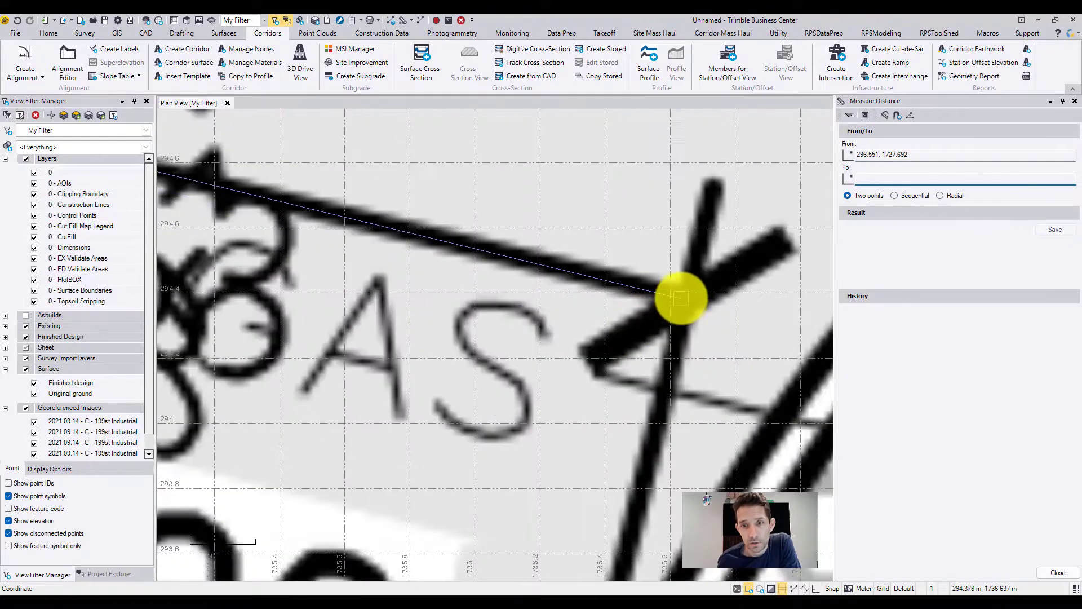
left_click(682, 297)
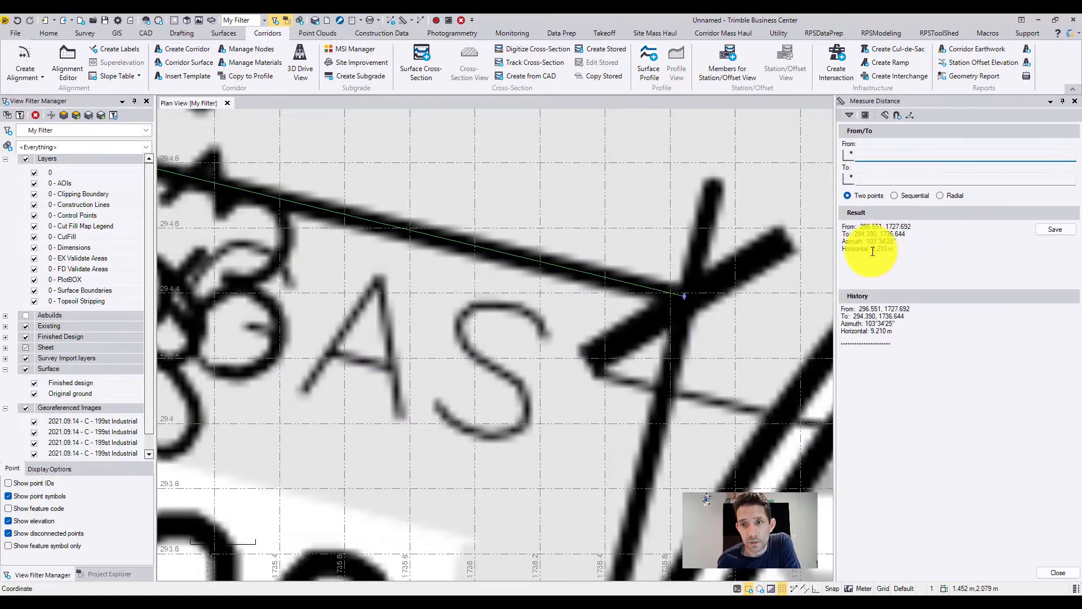
scroll(325, 234, "down", 4)
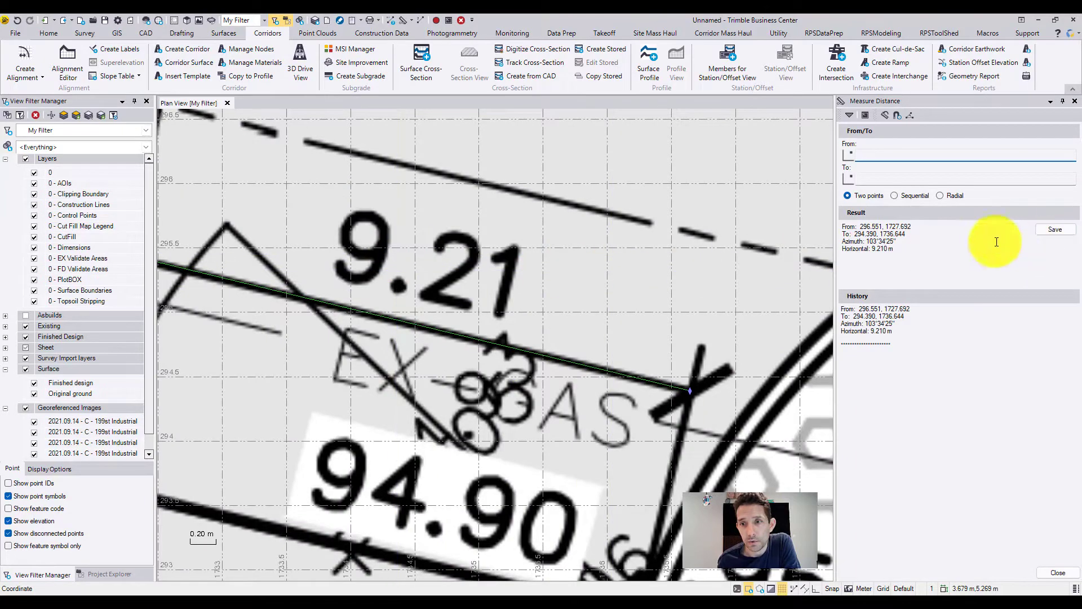
left_click_drag(899, 249, 841, 249)
Measure the 3m dimension line near the EX HYD label along the sidewalk between its two end ticks.
scroll(634, 527, "down", 12)
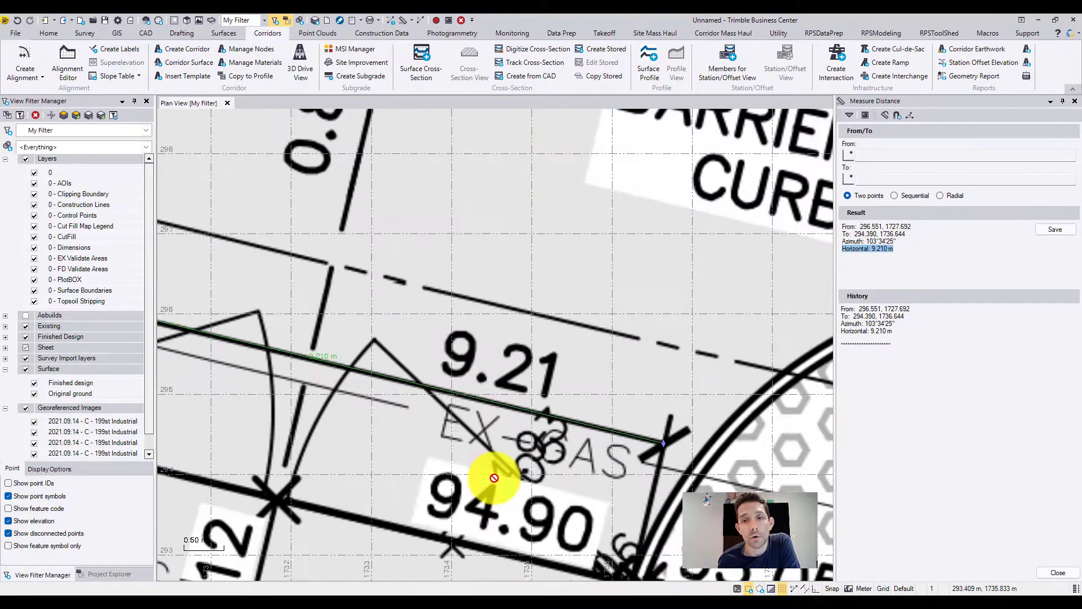
middle_click_drag(295, 333, 669, 367)
middle_click_drag(438, 303, 648, 362)
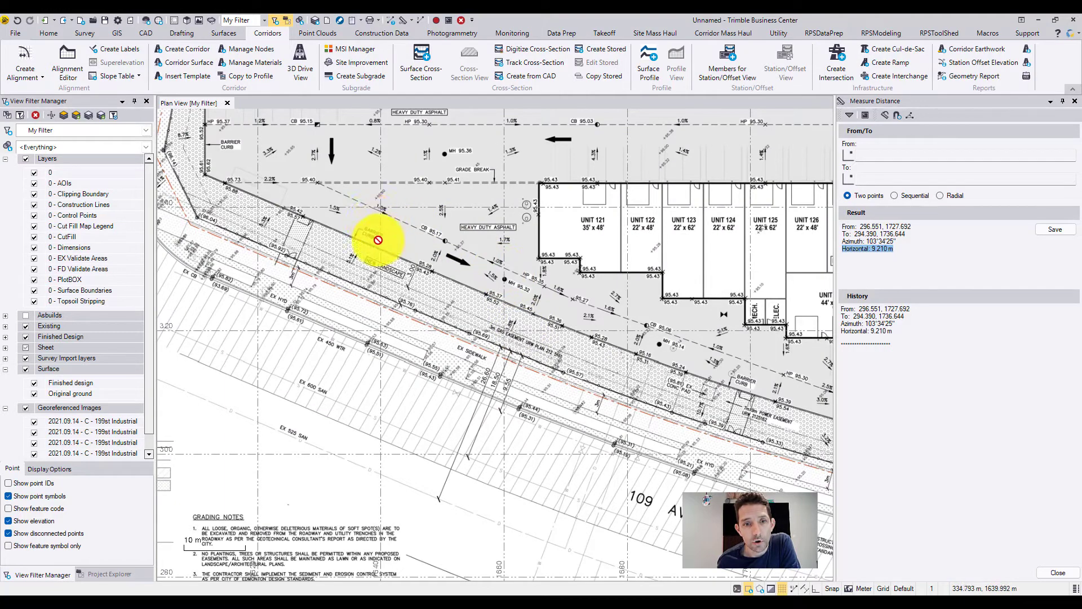
scroll(329, 280, "up", 2)
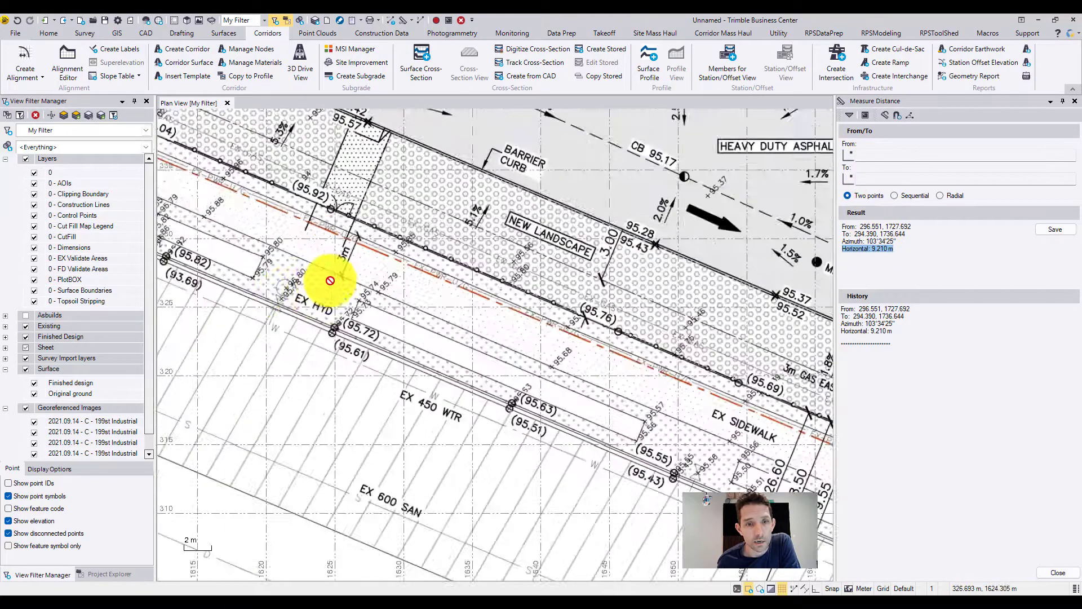
scroll(330, 280, "up", 2)
left_click(876, 152)
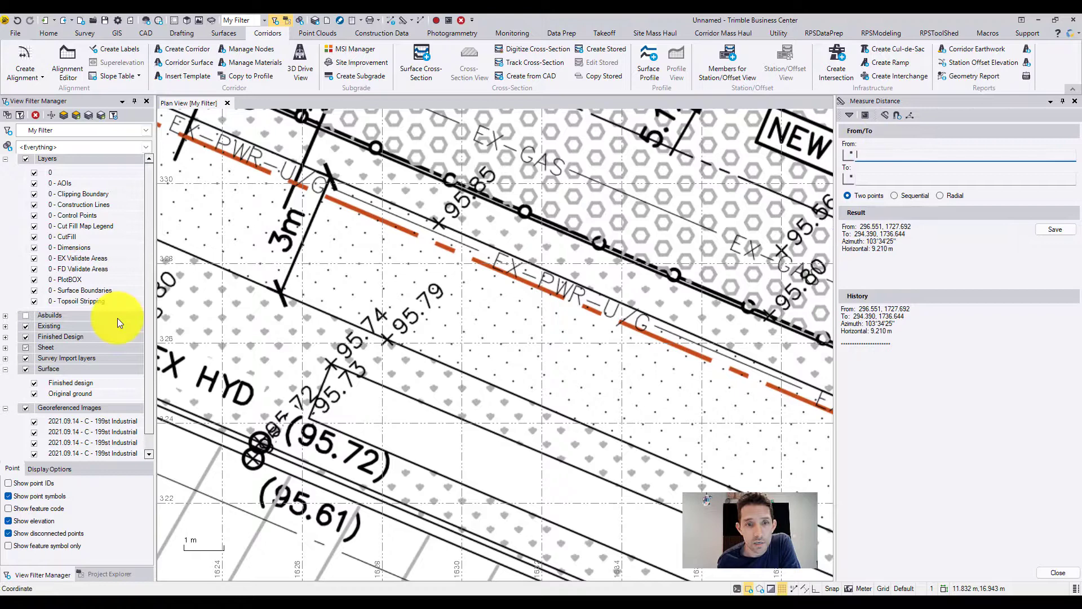
scroll(302, 258, "up", 2)
scroll(285, 330, "up", 2)
left_click(277, 330)
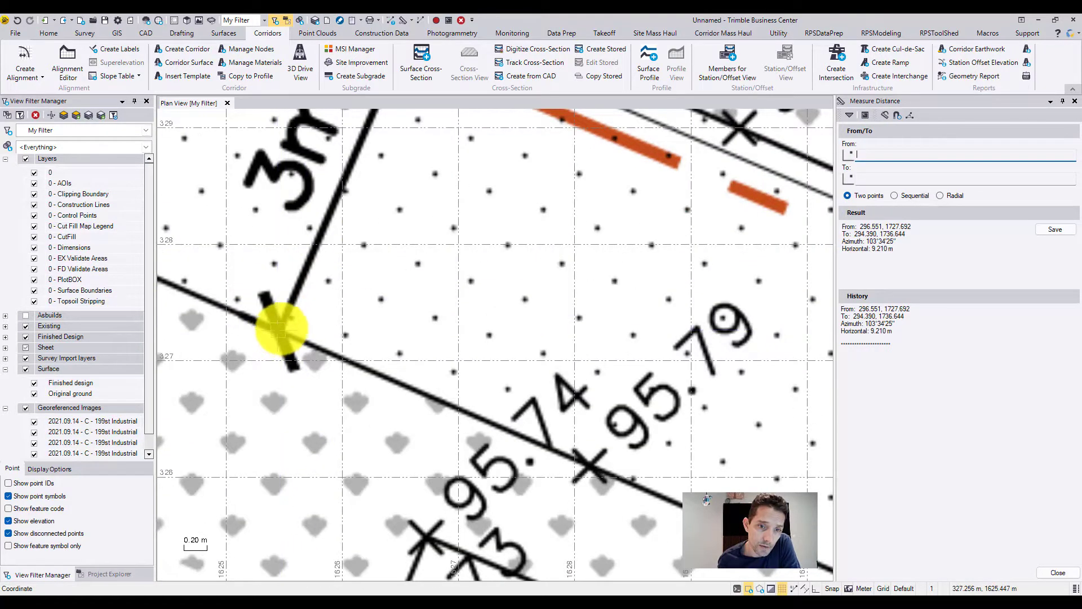
middle_click_drag(385, 223, 400, 455)
left_click(437, 227)
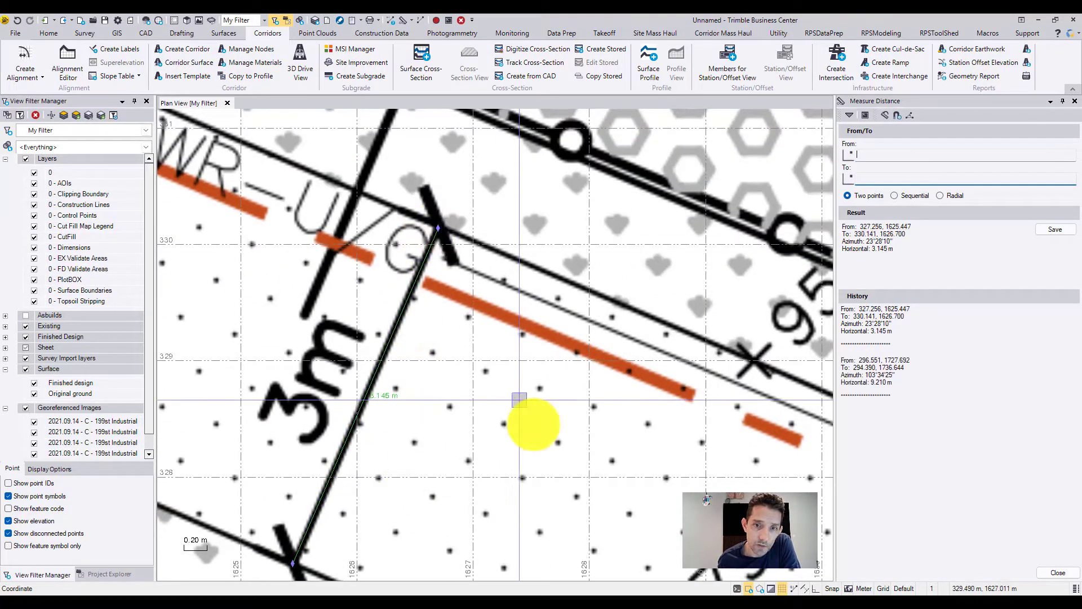
Remeasure the 3m dimension line beside EX HYD, picking the centres of both end ticks more precisely.
scroll(657, 338, "down", 1)
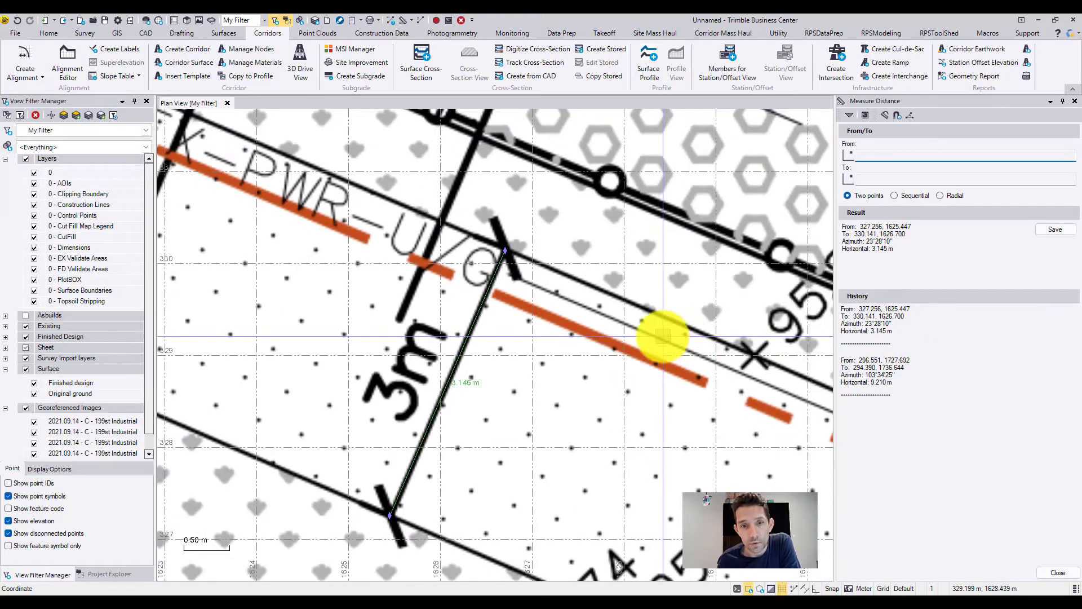
scroll(402, 496, "up", 11)
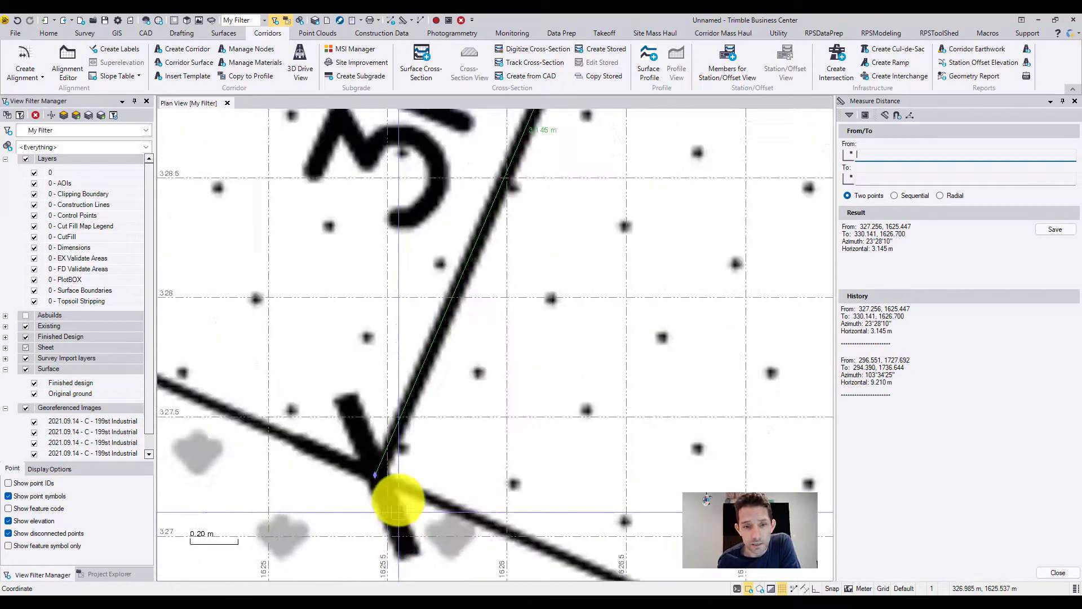
left_click(340, 438)
scroll(600, 305, "down", 6)
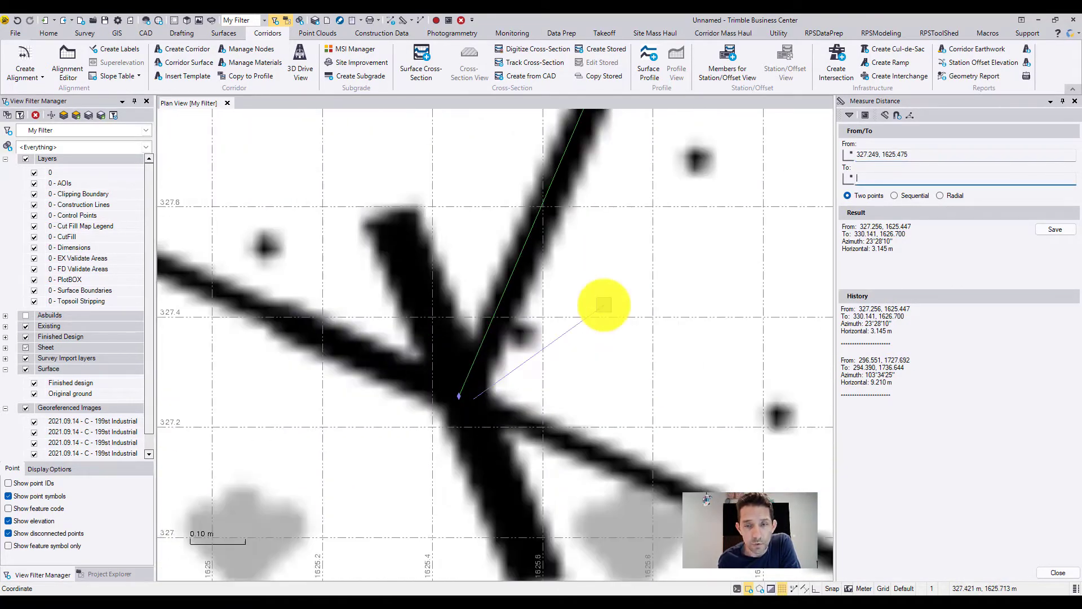
scroll(467, 167, "down", 1)
middle_click_drag(466, 167, 472, 451)
scroll(511, 377, "up", 6)
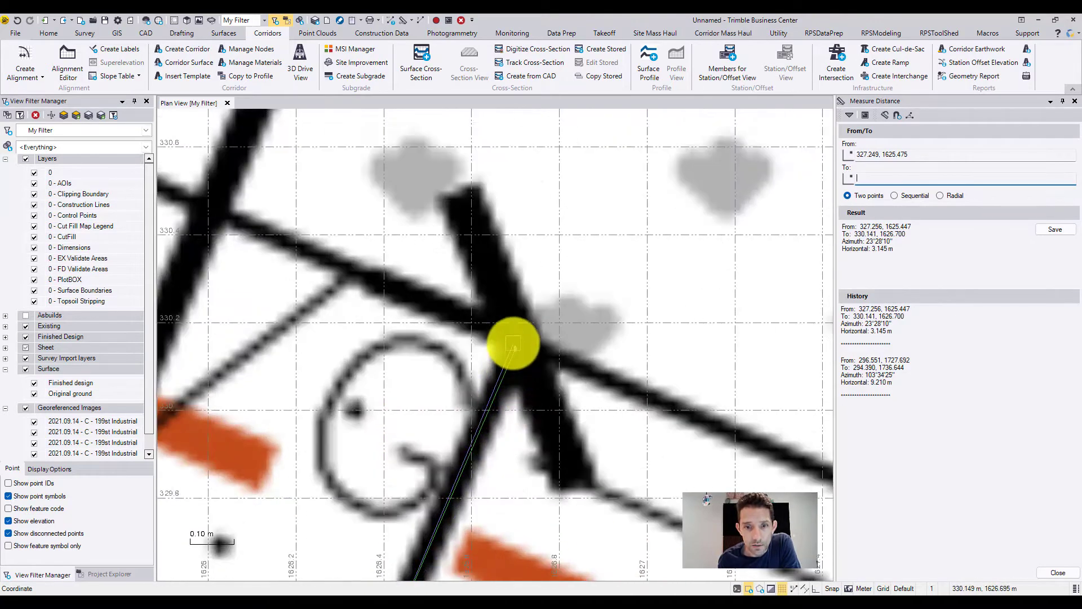
left_click(523, 348)
scroll(640, 512, "down", 4)
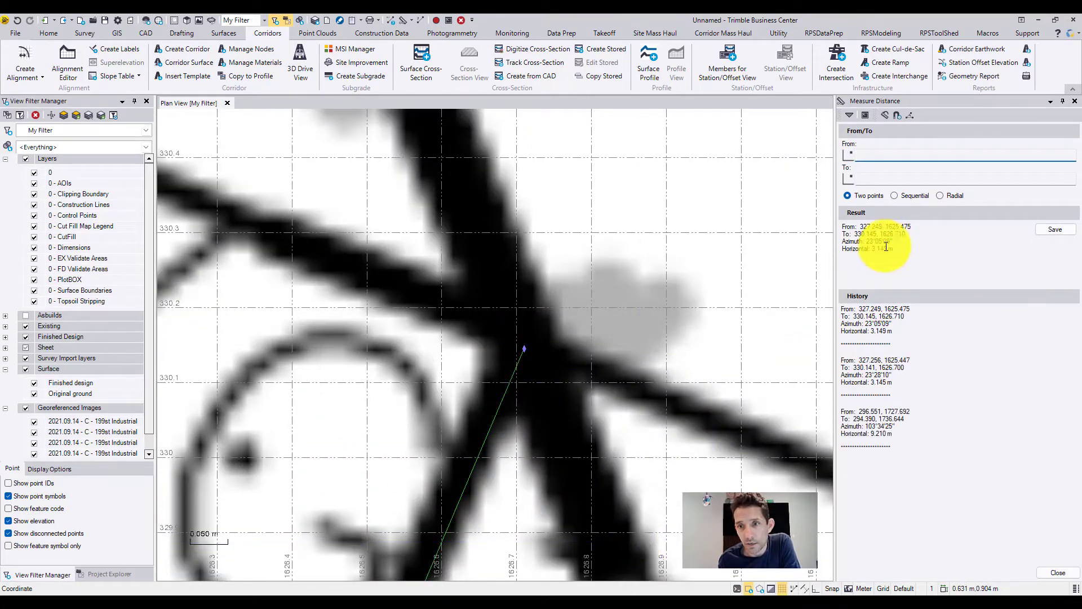
scroll(431, 366, "up", 3)
scroll(513, 367, "down", 8)
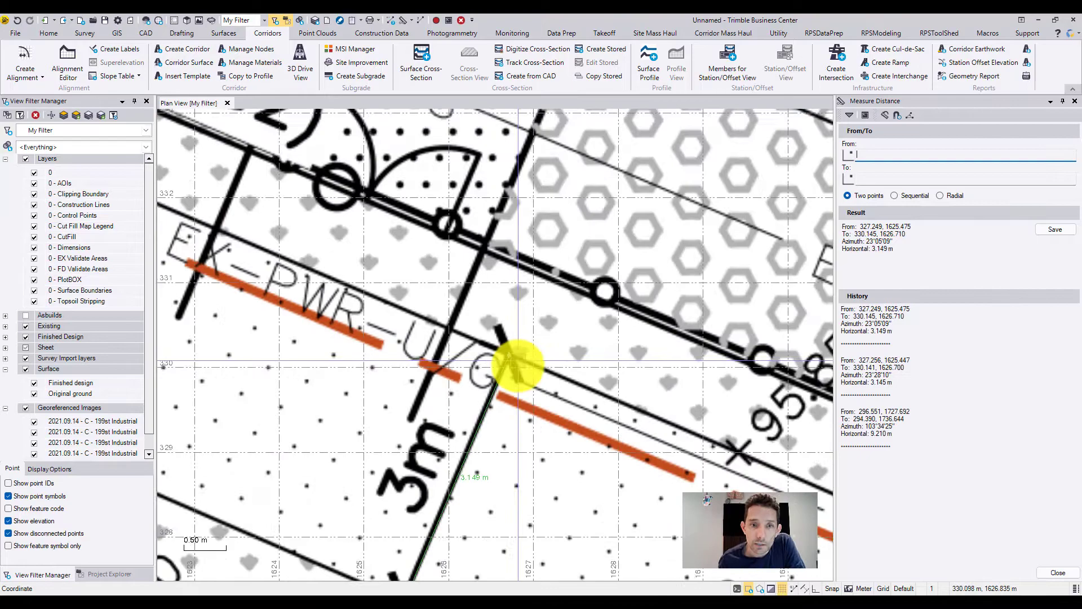
Measure the 3.00 dimension line beside the NEW LANDSCAPE label from its lower tick to the barrier curb.
scroll(512, 479, "down", 3)
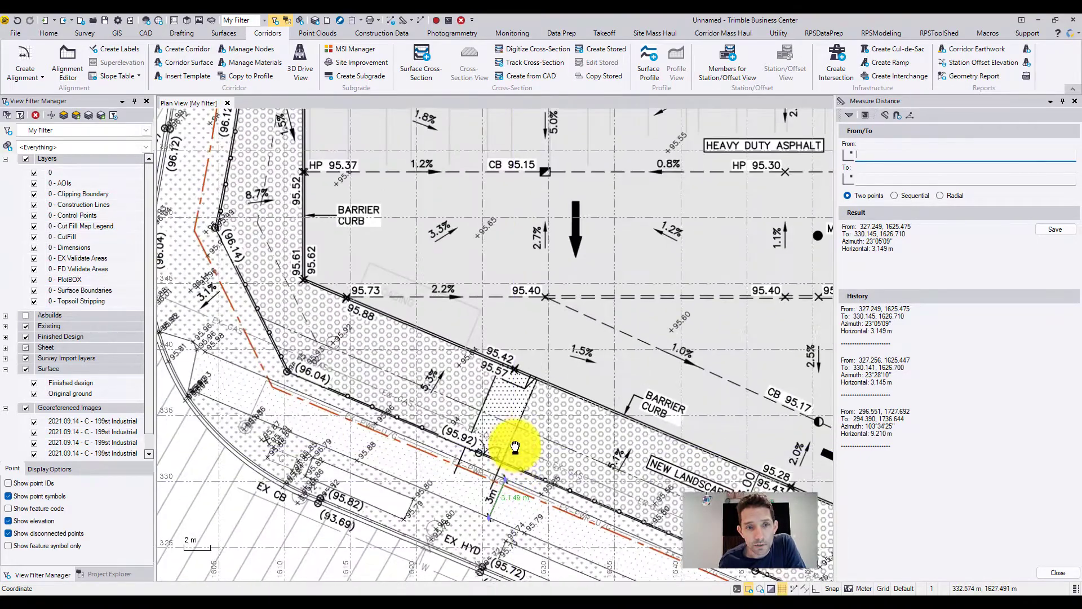
middle_click_drag(503, 447, 349, 358)
scroll(598, 447, "up", 2)
scroll(447, 399, "up", 3)
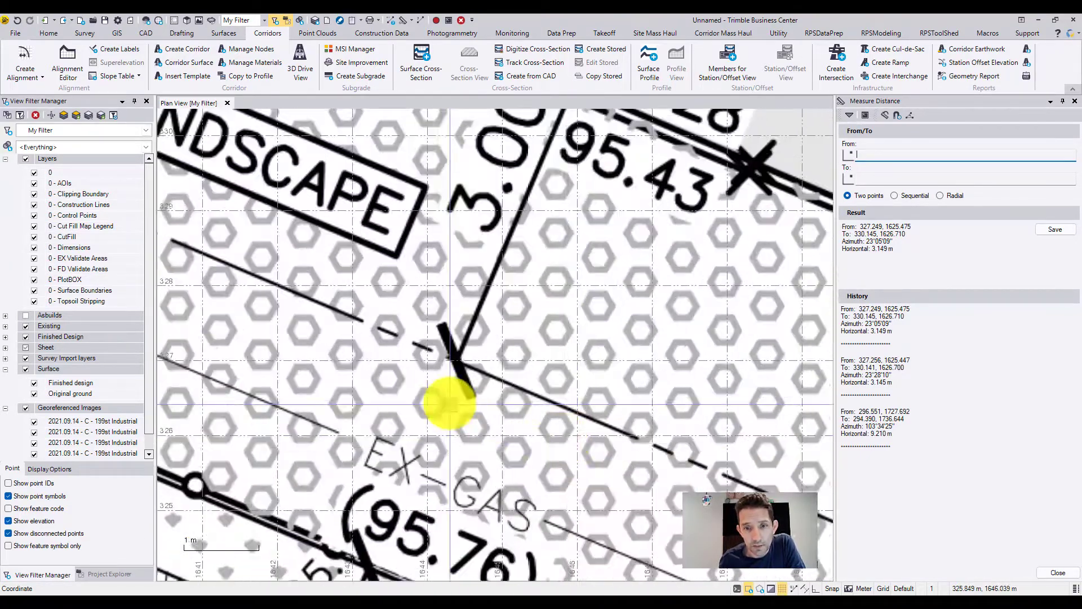
scroll(459, 310, "up", 3)
left_click(459, 312)
middle_click_drag(564, 169, 457, 479)
middle_click_drag(555, 324, 476, 502)
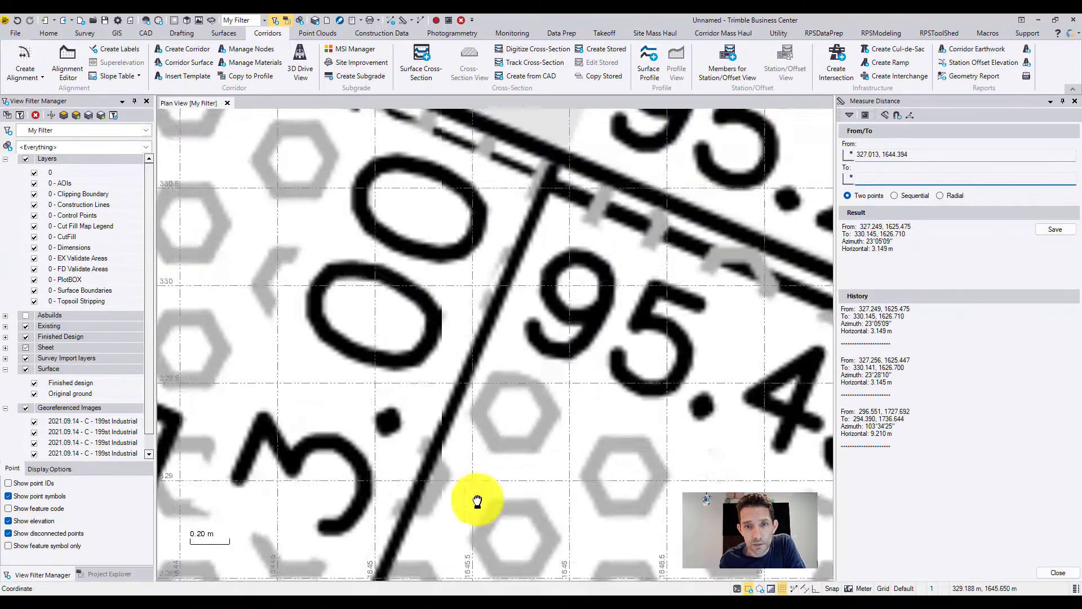
middle_click_drag(556, 161, 474, 310)
scroll(474, 304, "up", 1)
left_click(472, 332)
scroll(512, 394, "down", 2)
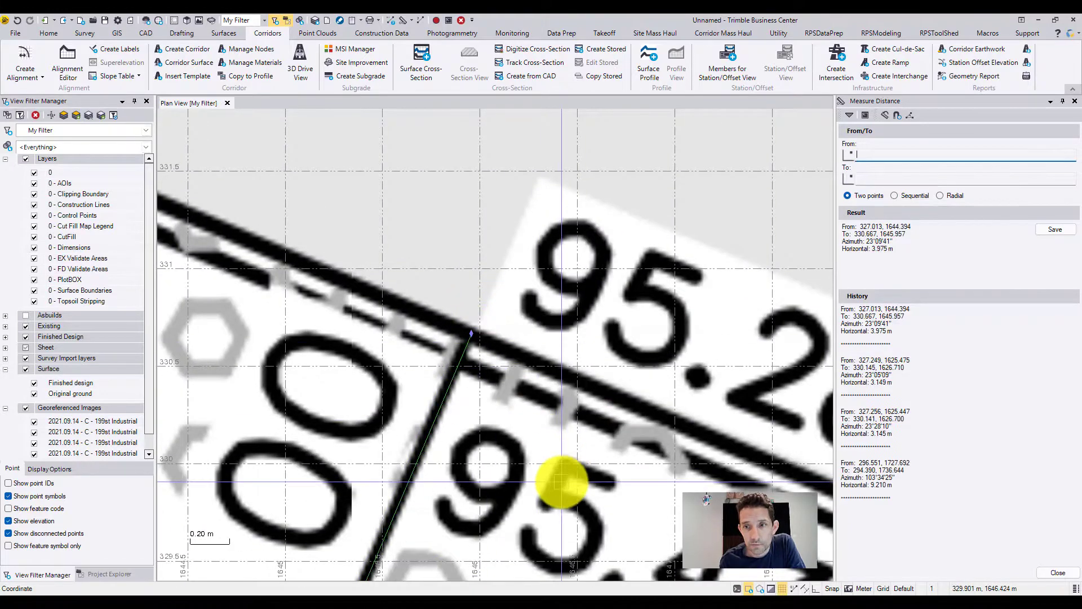
scroll(633, 475, "down", 2)
middle_click_drag(551, 496, 567, 223)
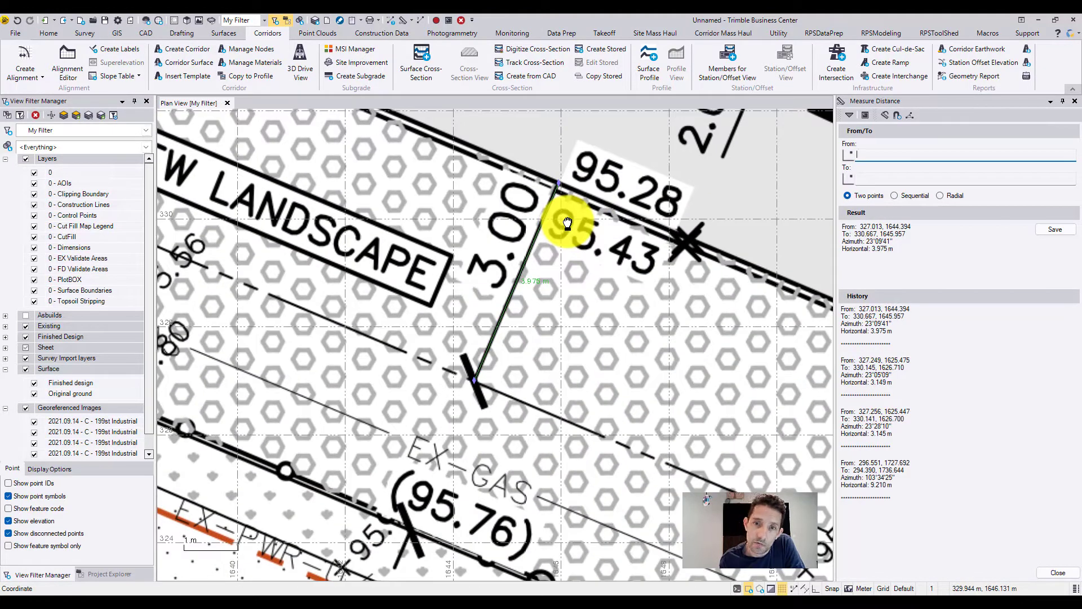
scroll(616, 363, "down", 2)
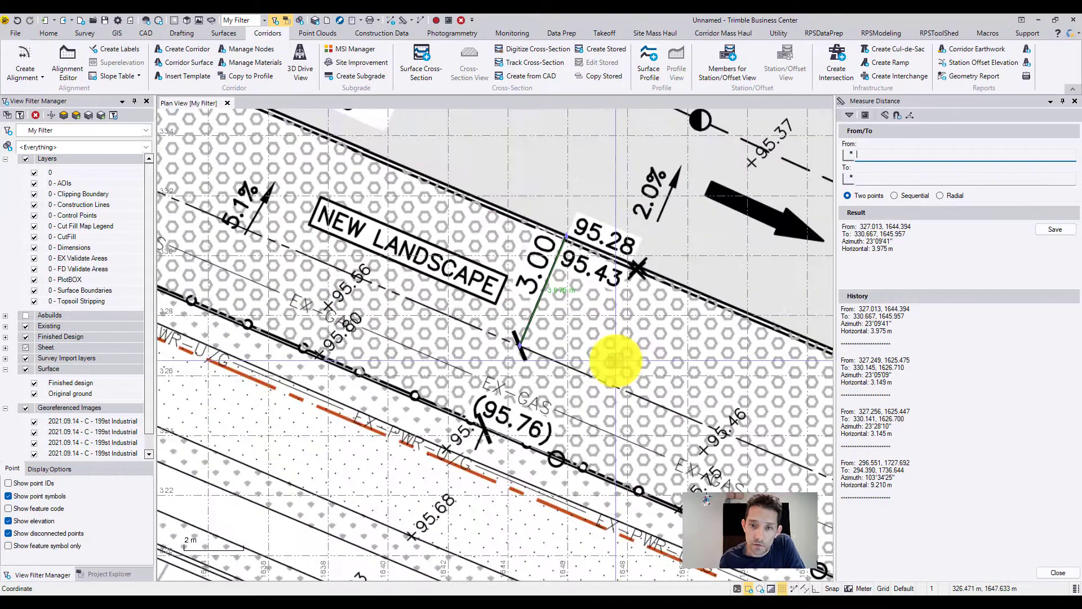
Measure from the tick on the property line at (95.76) to the nearby tick on the dashed easement line.
middle_click_drag(616, 363, 460, 283)
scroll(311, 259, "down", 2)
scroll(359, 288, "up", 3)
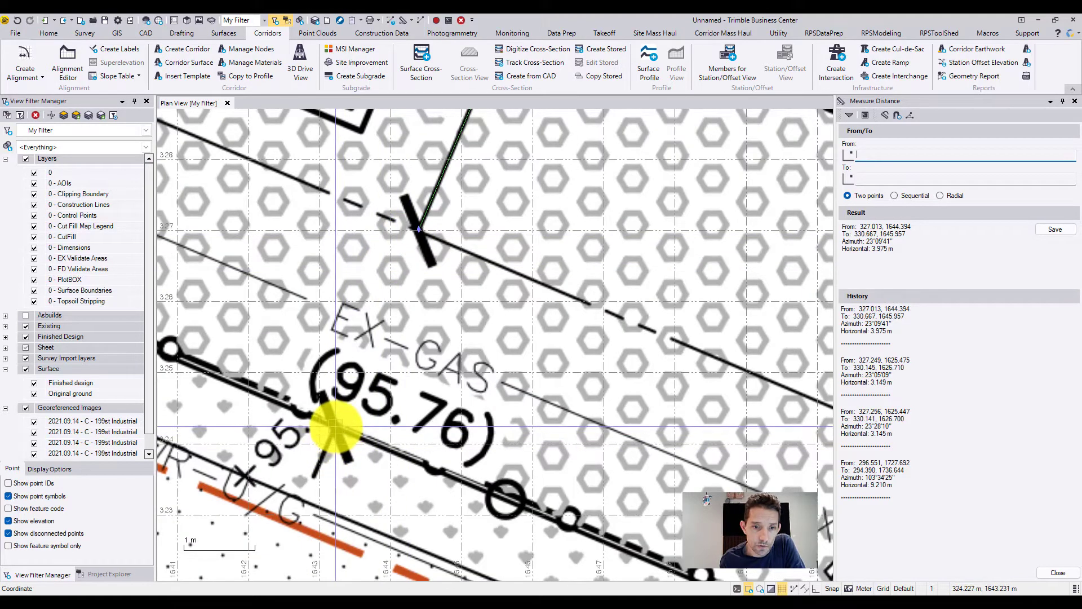
left_click(417, 230)
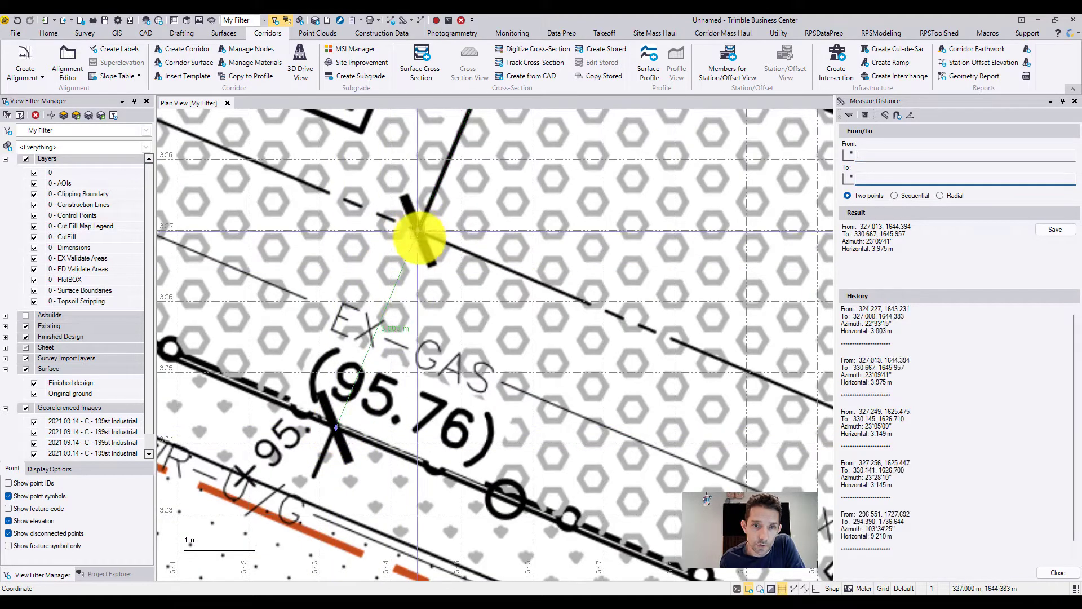
scroll(640, 350, "down", 3)
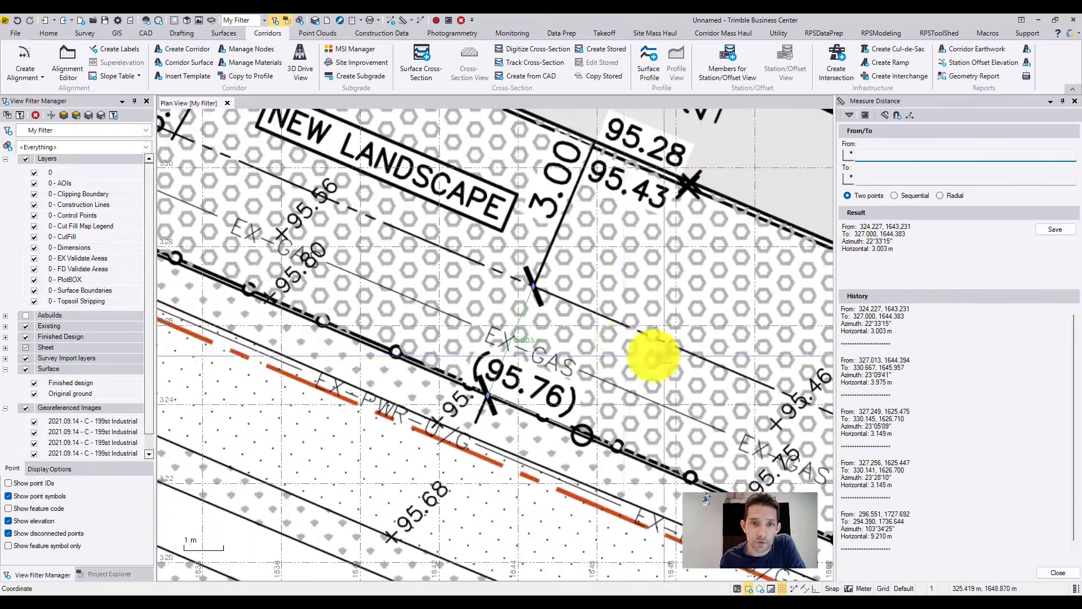
Examine the 205 Street corner, the unit rows and the 109 Avenue entrance for further labelled dimensions.
scroll(414, 287, "down", 3)
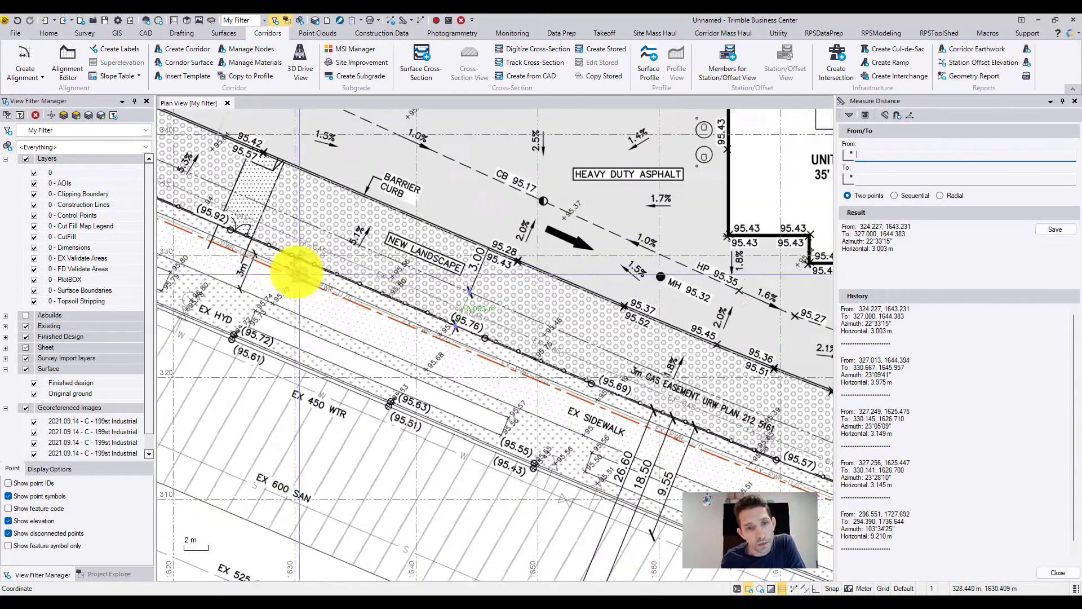
middle_click_drag(343, 270, 422, 439)
scroll(475, 224, "up", 2)
scroll(470, 224, "down", 5)
middle_click_drag(442, 296, 467, 474)
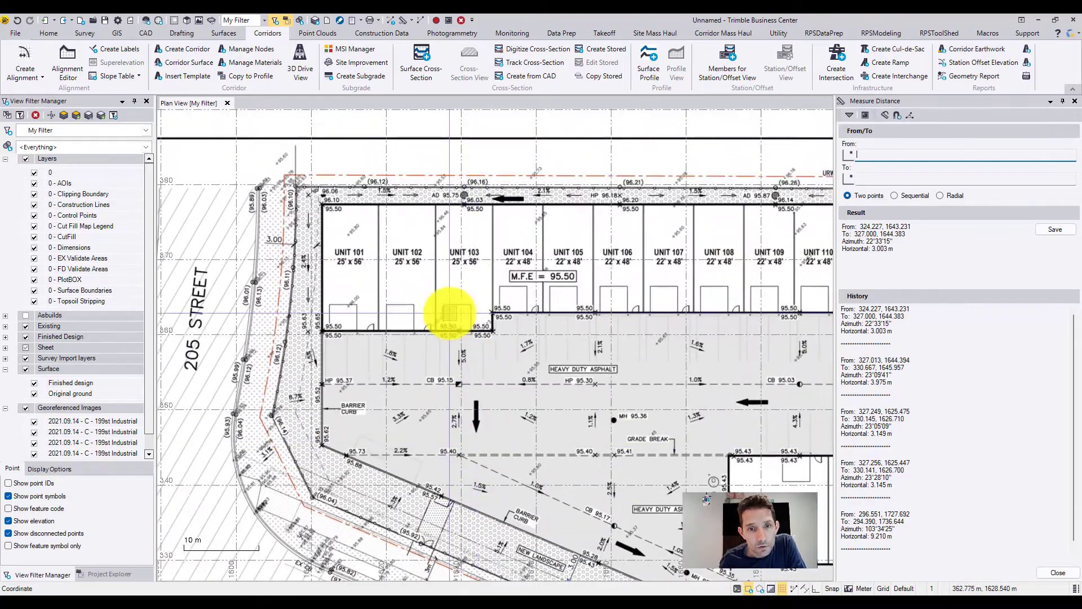
scroll(362, 236, "up", 3)
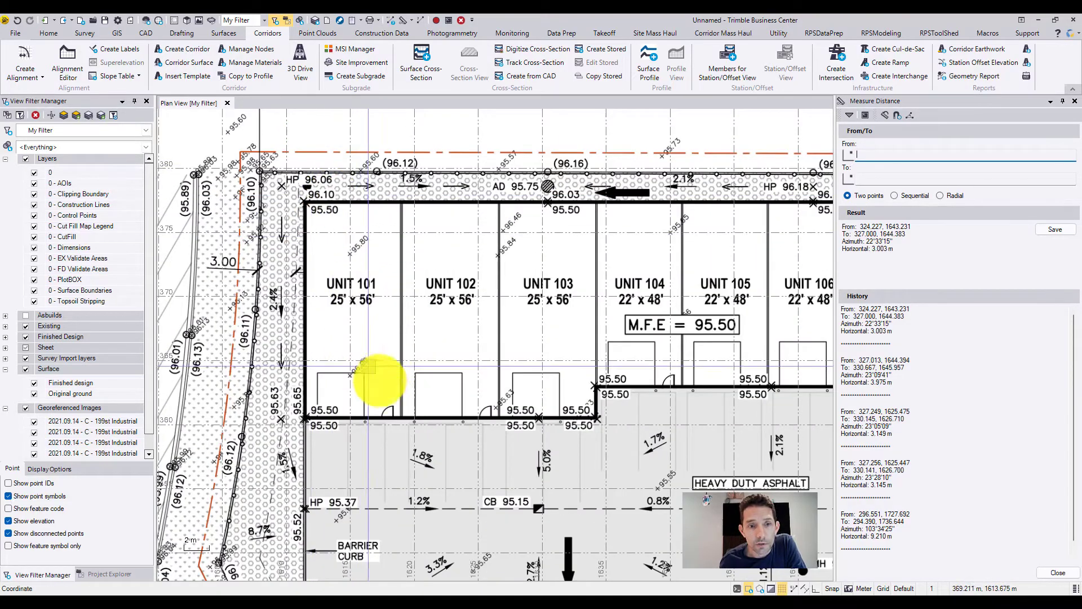
scroll(384, 378, "down", 4)
middle_click_drag(512, 358, 339, 187)
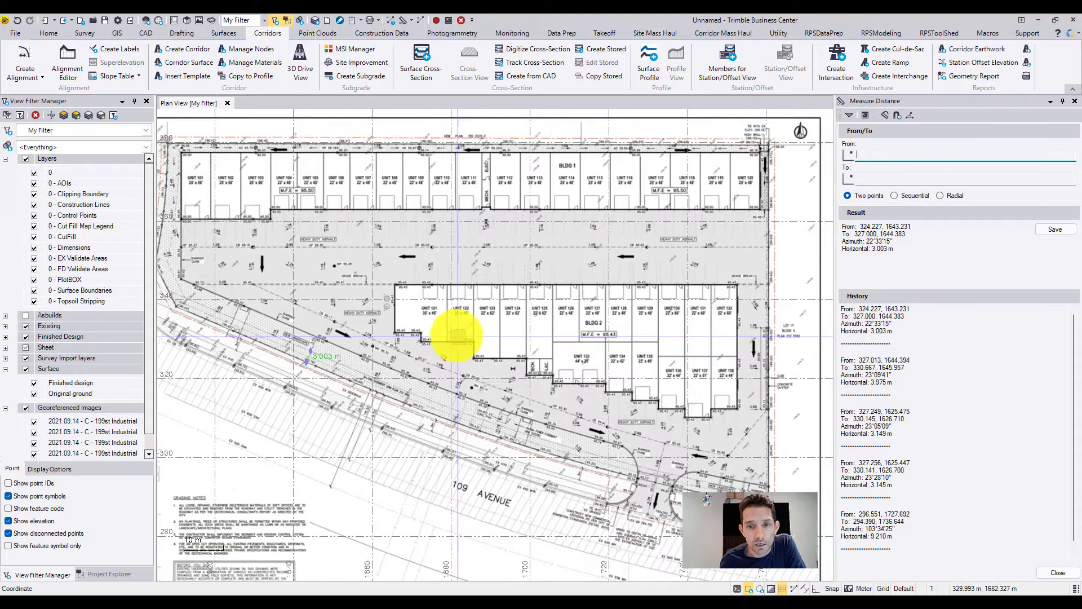
middle_click_drag(598, 367, 345, 282)
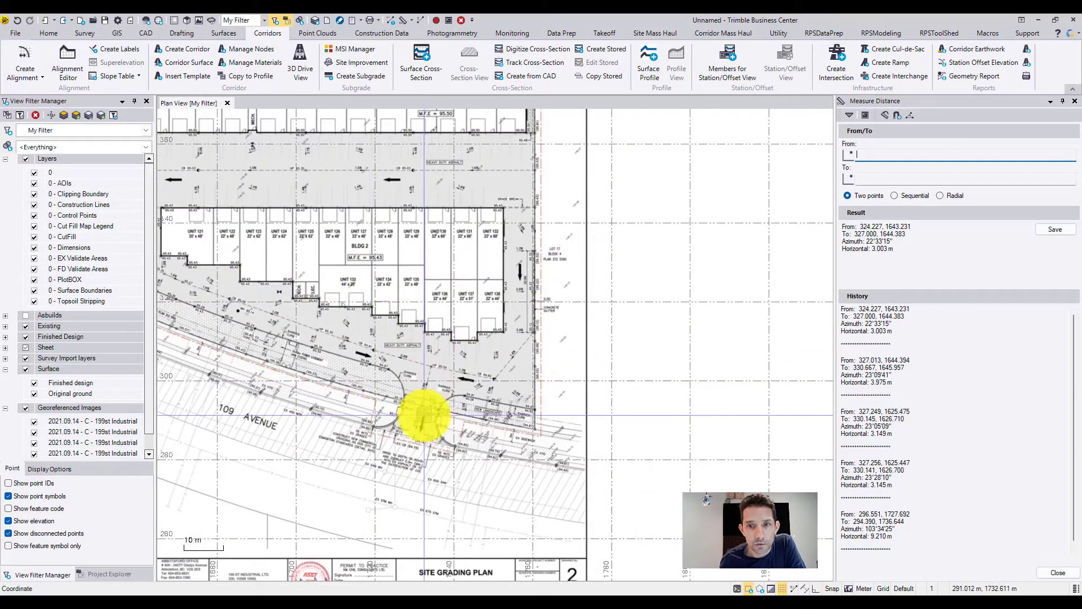
Close the distance measurement and start placing the page 003 site servicing plan image with the Line with distance and bearing method.
left_click(1076, 102)
left_click(101, 572)
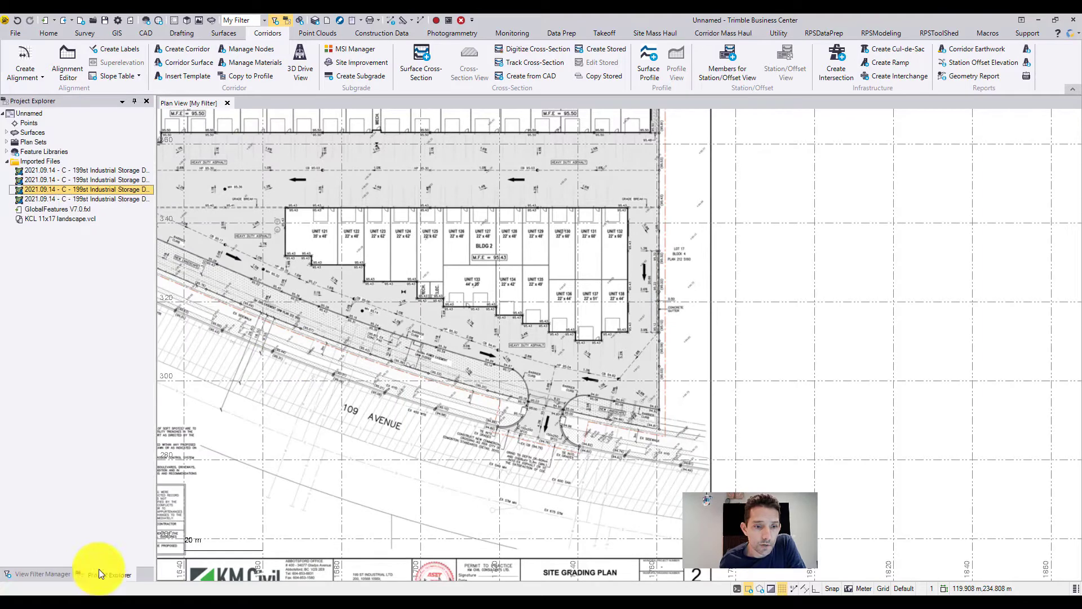
right_click(72, 188)
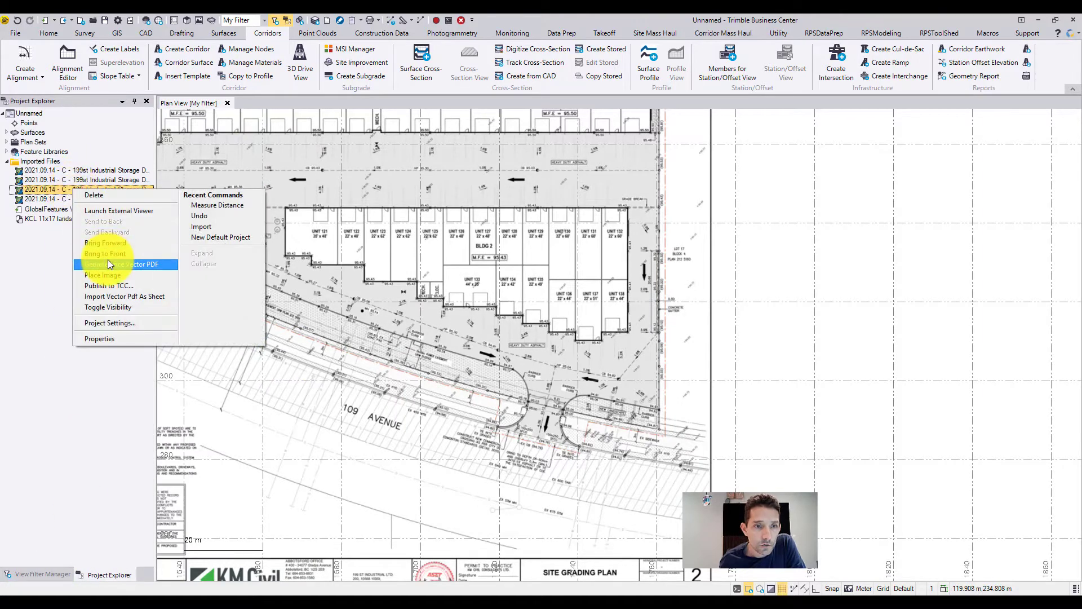
left_click(110, 274)
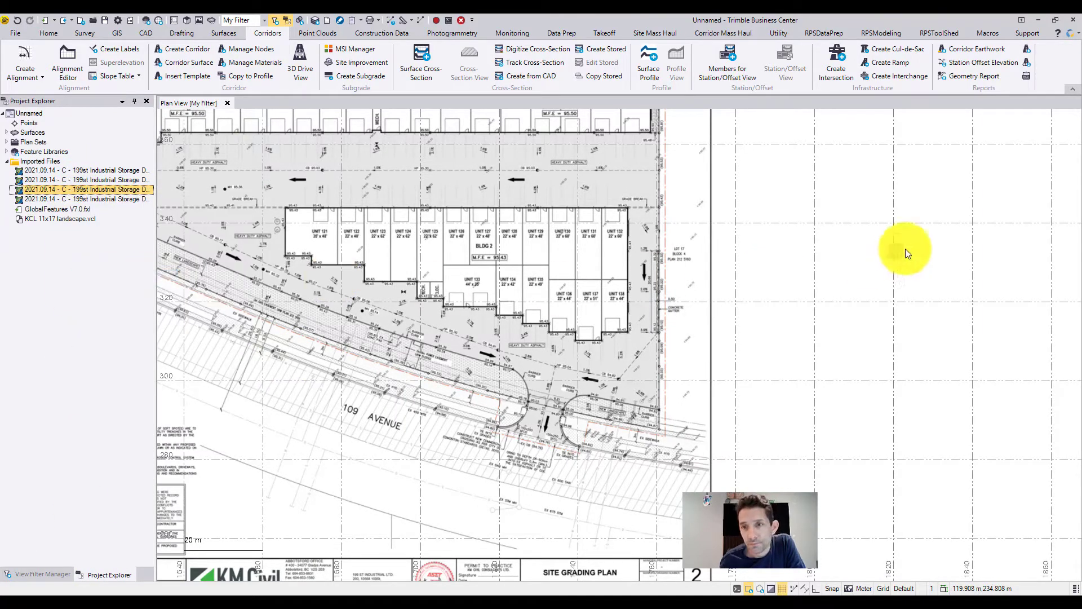
left_click(897, 236)
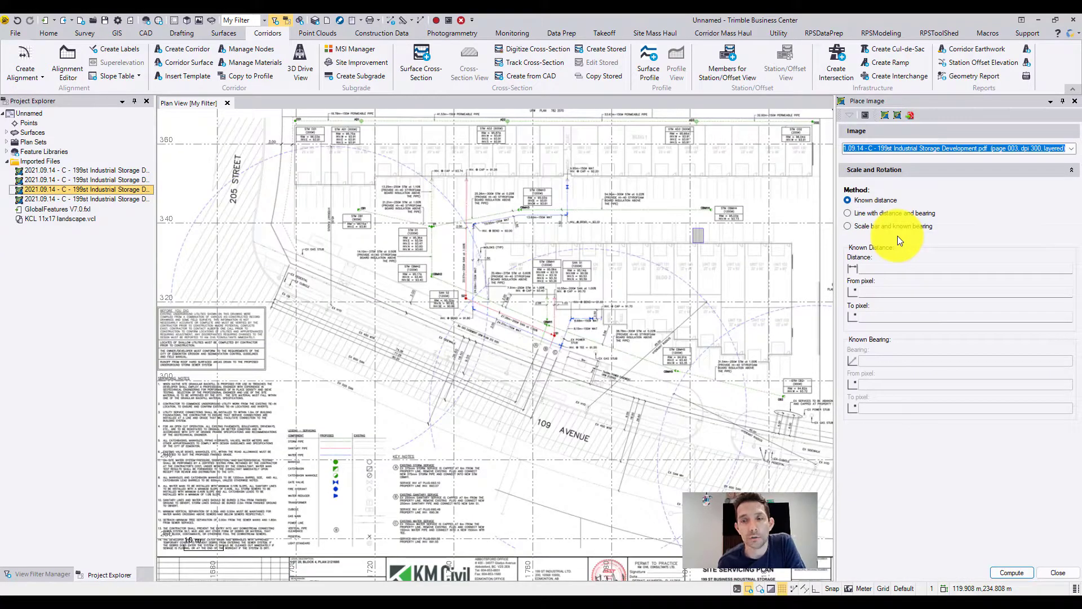
left_click(851, 214)
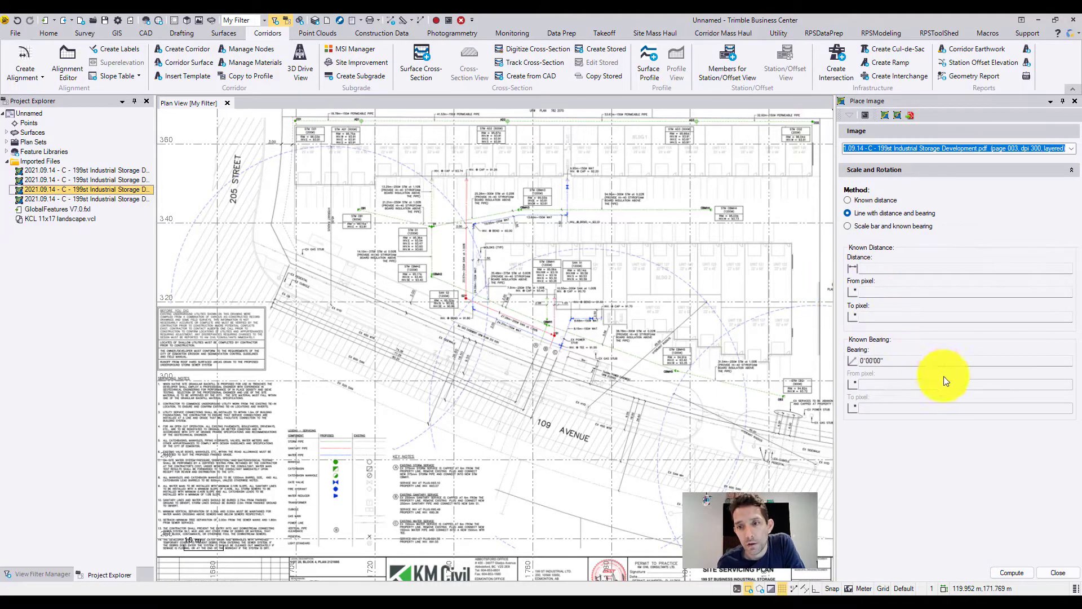
left_click(900, 269)
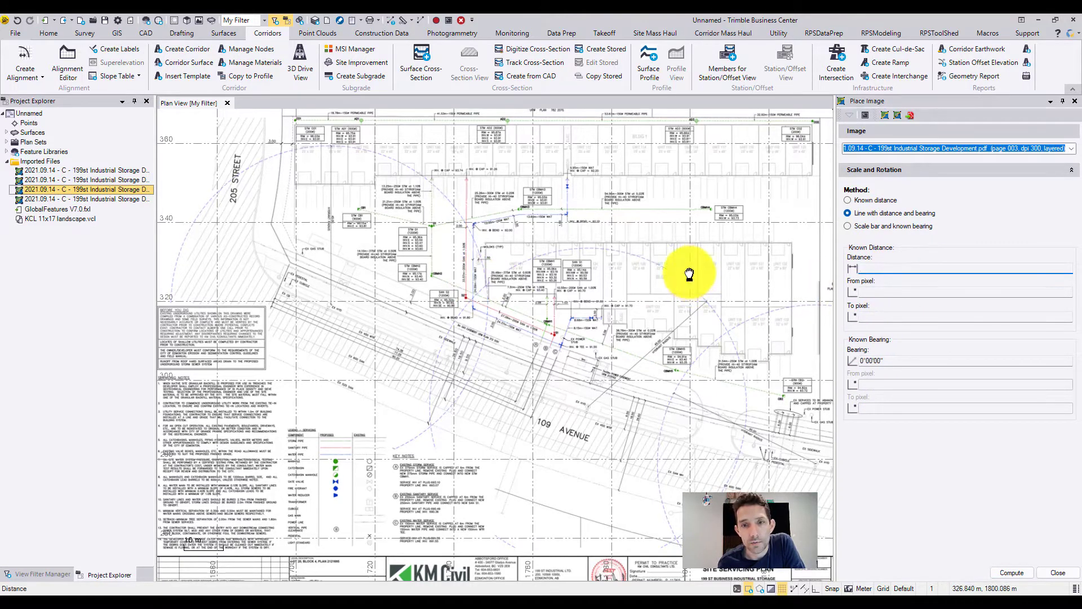
Decline the save reminder and set the known distance to 80.20 m, the longest dimension along 109 Avenue.
middle_click_drag(689, 278, 554, 230)
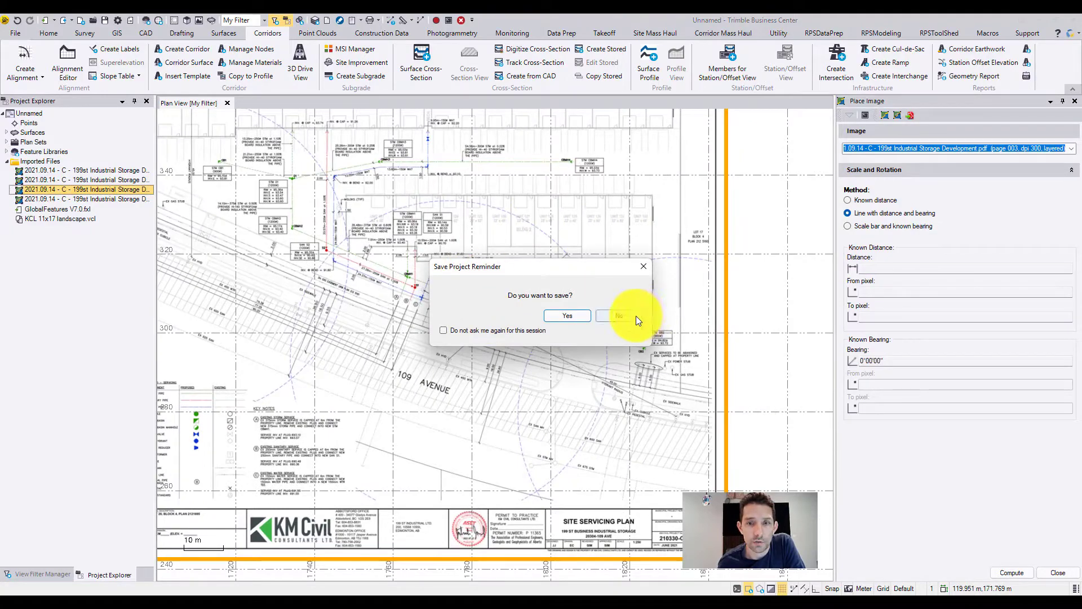
left_click(636, 317)
scroll(612, 217, "up", 5)
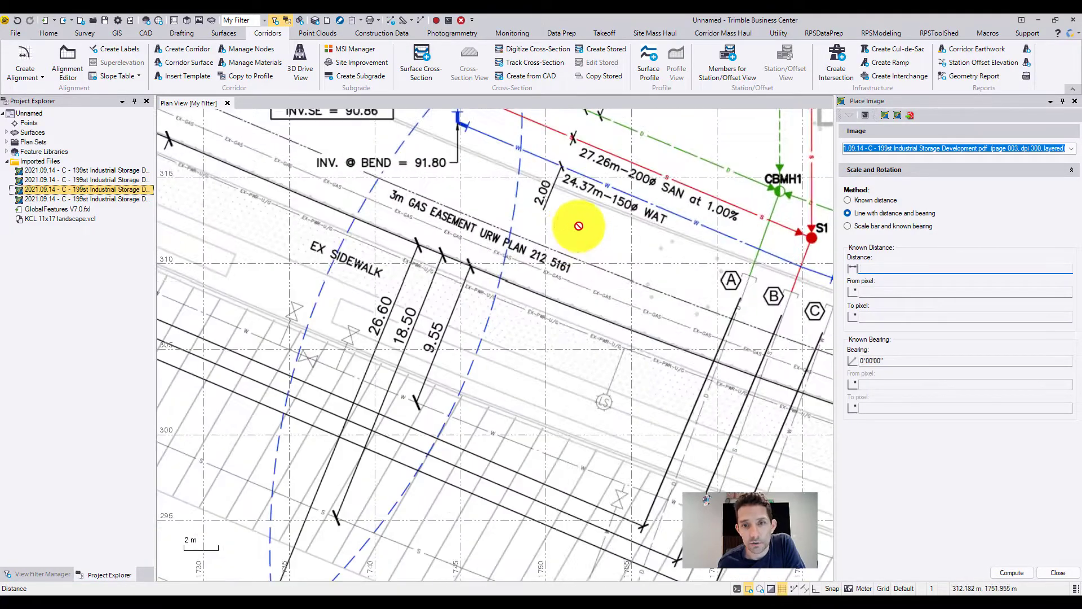
scroll(579, 225, "down", 3)
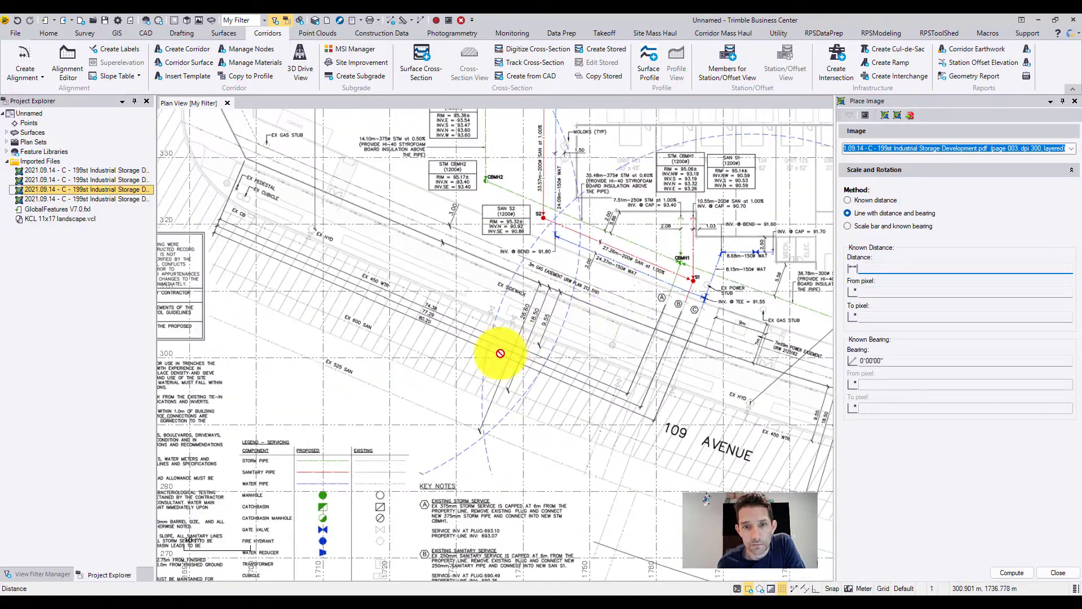
scroll(500, 353, "up", 3)
scroll(342, 233, "down", 2)
middle_click_drag(326, 286, 551, 293)
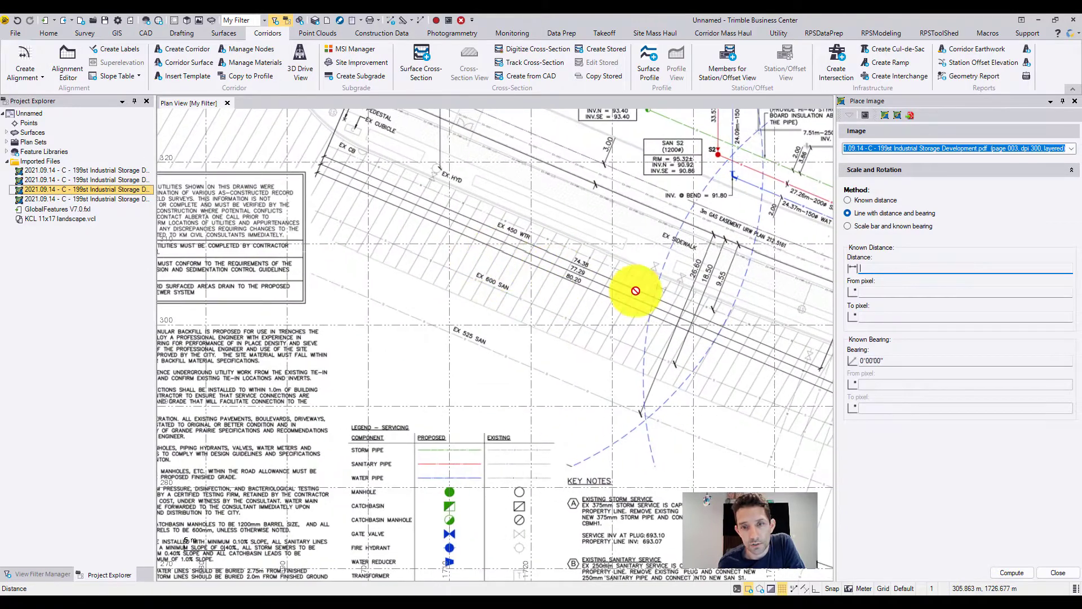
type("80")
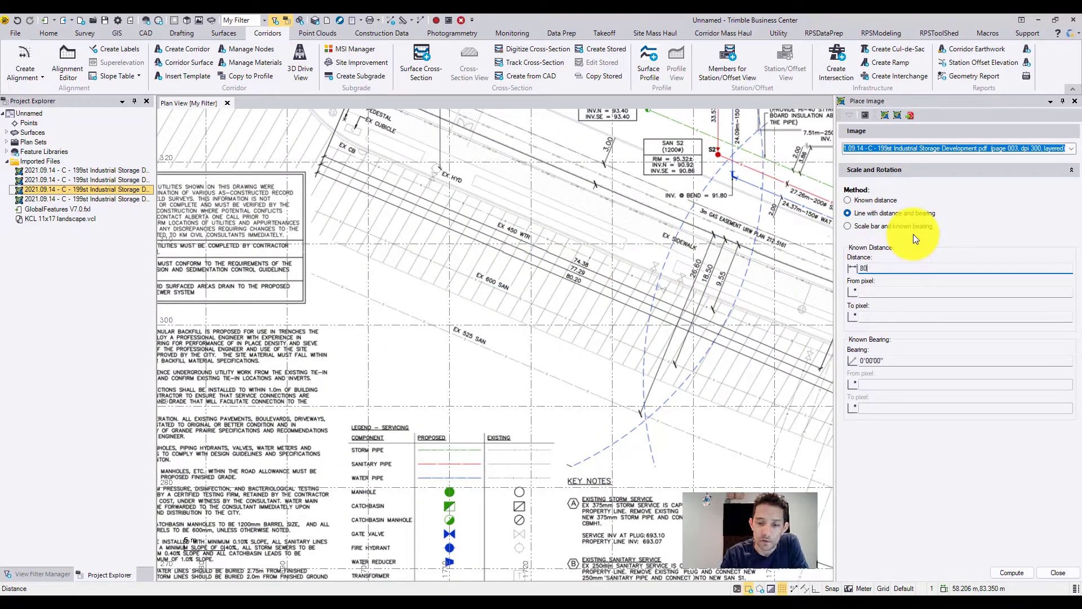
type(".20")
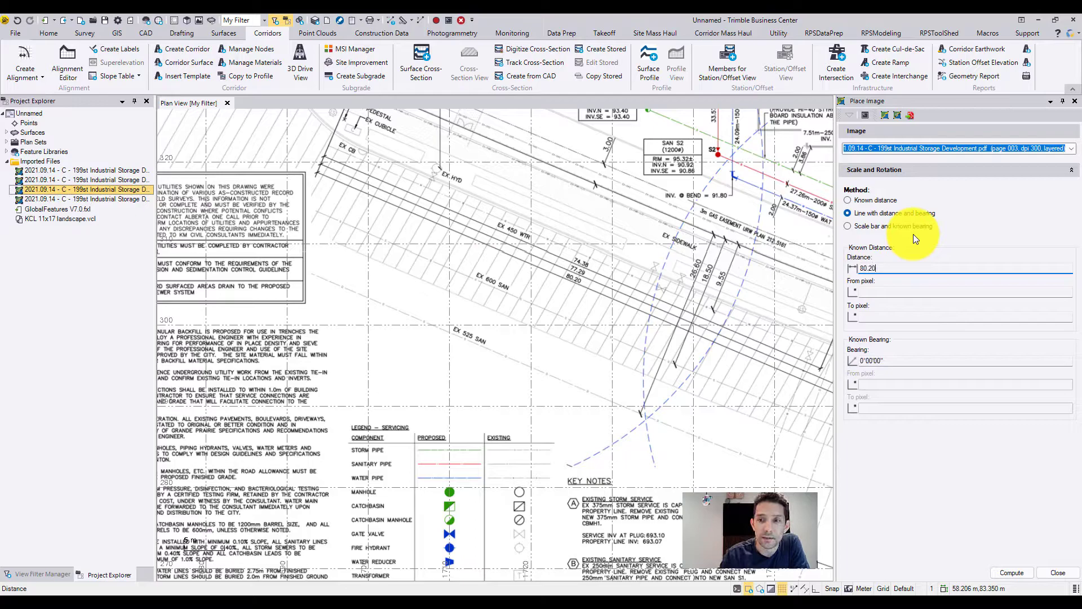
Pick the from and to pixels at the two end ticks of the 80.20 dimension line along 109 Avenue.
left_click(896, 294)
scroll(335, 363, "up", 10)
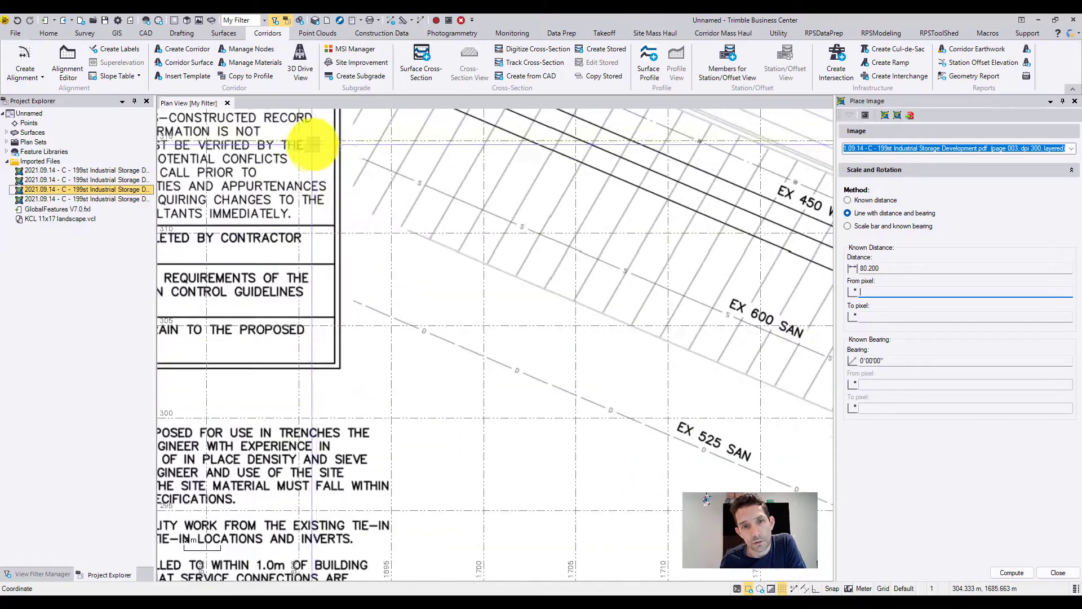
left_click(344, 351)
scroll(586, 472, "down", 7)
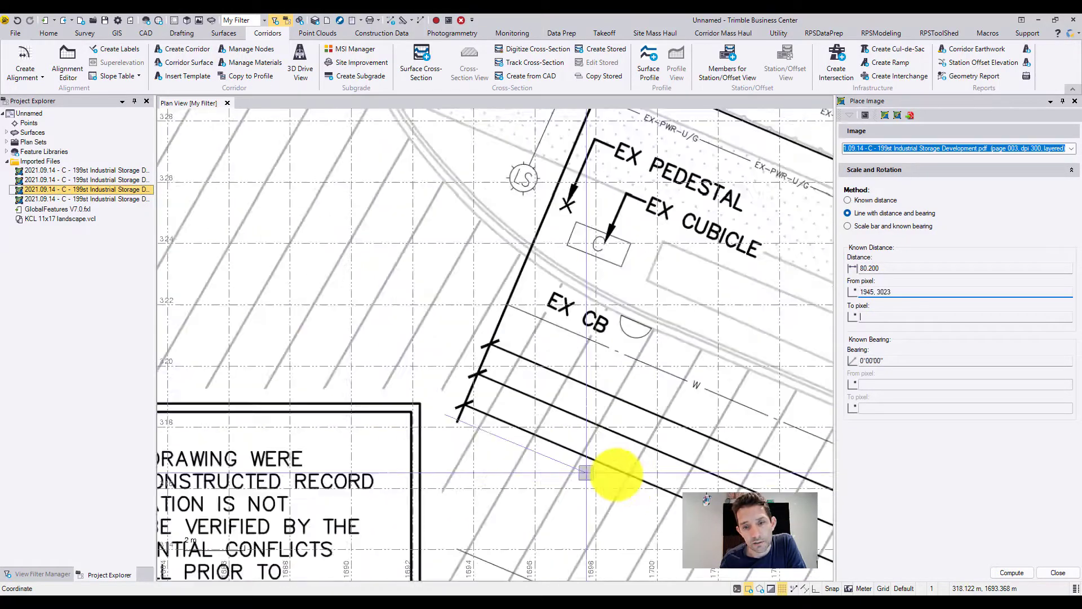
middle_click_drag(598, 407, 341, 225)
middle_click_drag(643, 442, 295, 191)
scroll(677, 350, "up", 1)
middle_click_drag(667, 309, 302, 191)
scroll(496, 281, "up", 10)
left_click(594, 332)
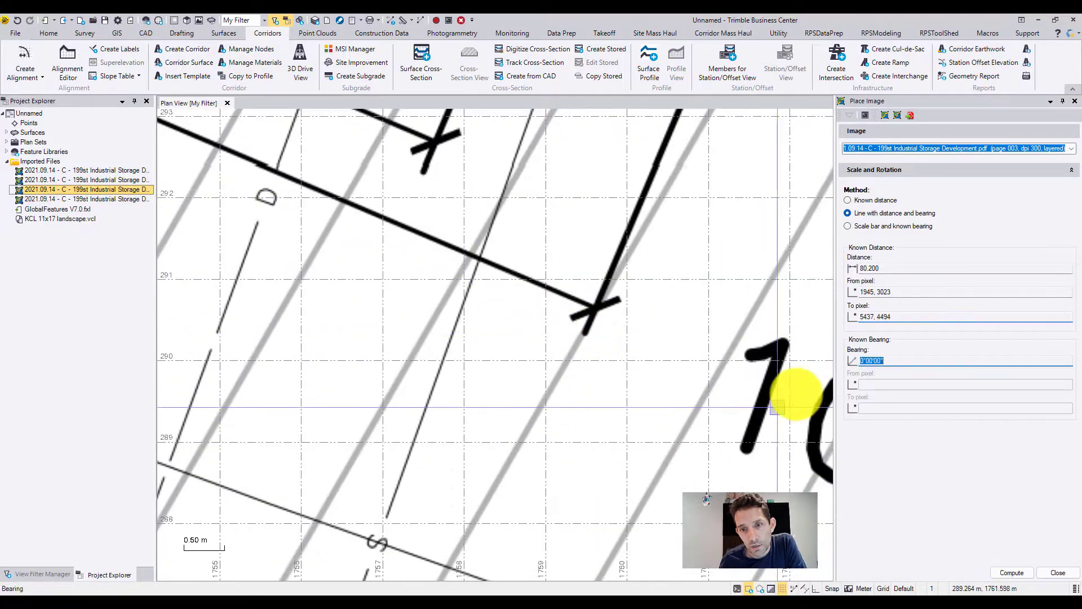
Compute the placement with the 80.20 m line at a bearing of 0°00'00" and check the plan's rotation along 109 Avenue.
scroll(772, 394, "down", 3)
scroll(634, 285, "down", 5)
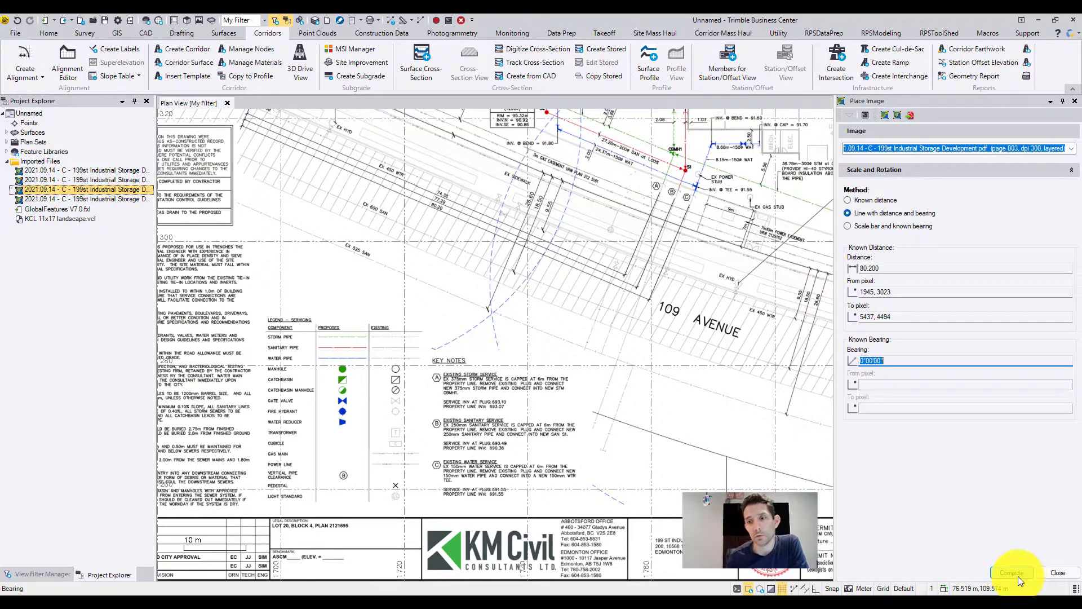
left_click(1010, 571)
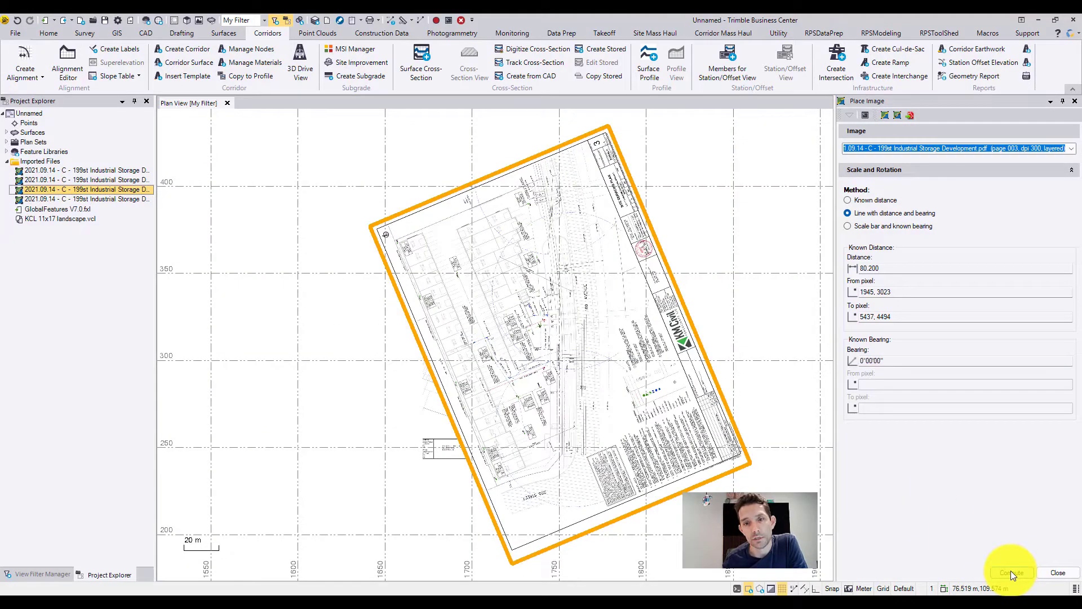
scroll(498, 257, "up", 5)
scroll(450, 297, "up", 1)
middle_click_drag(444, 287, 489, 159)
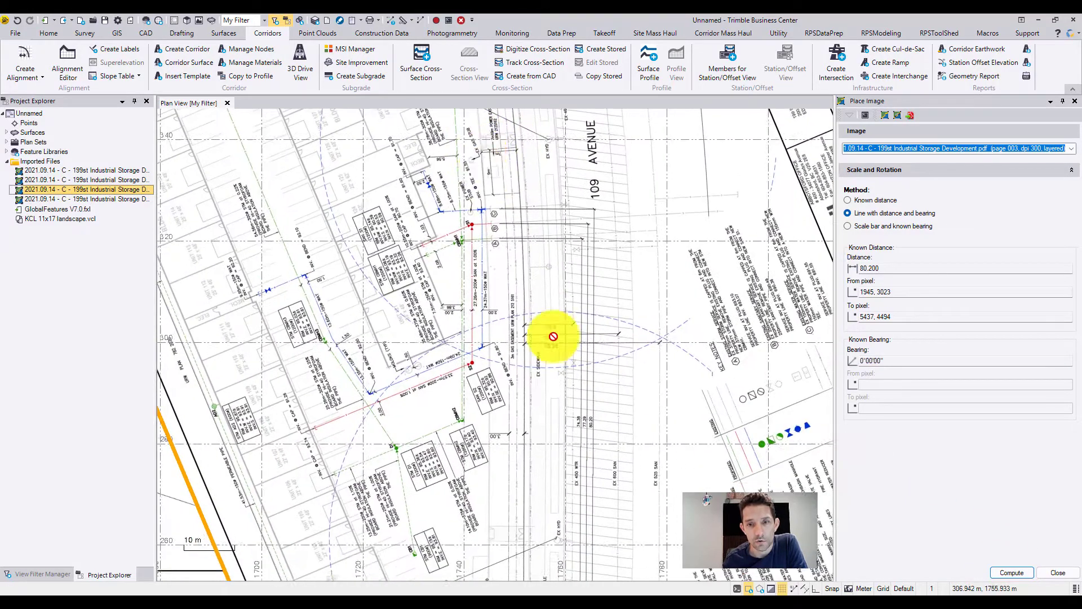
scroll(588, 376, "up", 4)
middle_click_drag(607, 458, 539, 168)
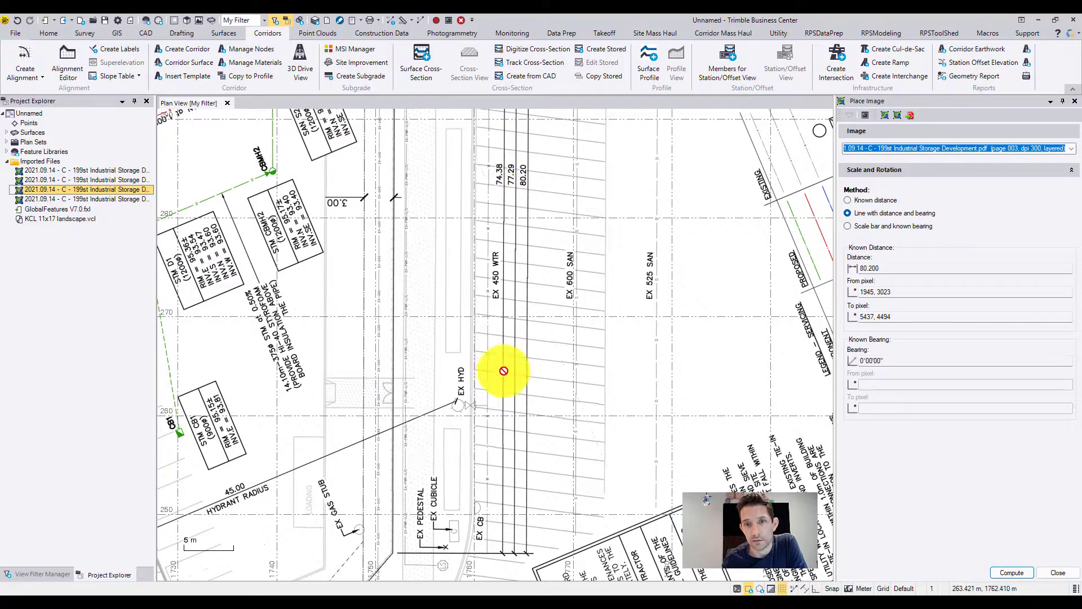
scroll(534, 188, "down", 7)
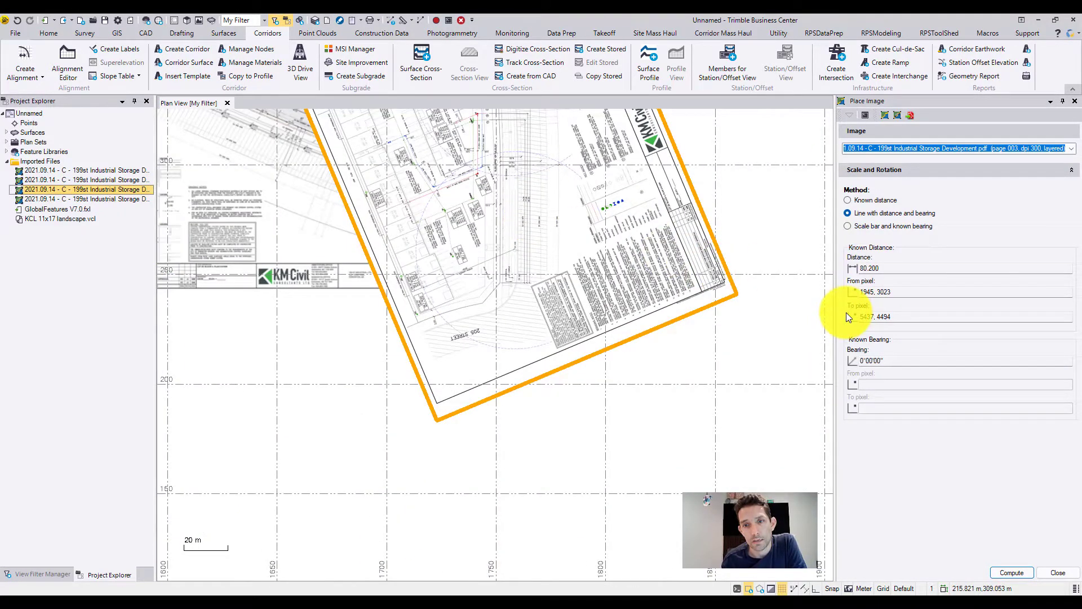
Change the placement method to Scale bar and known bearing.
left_click(879, 227)
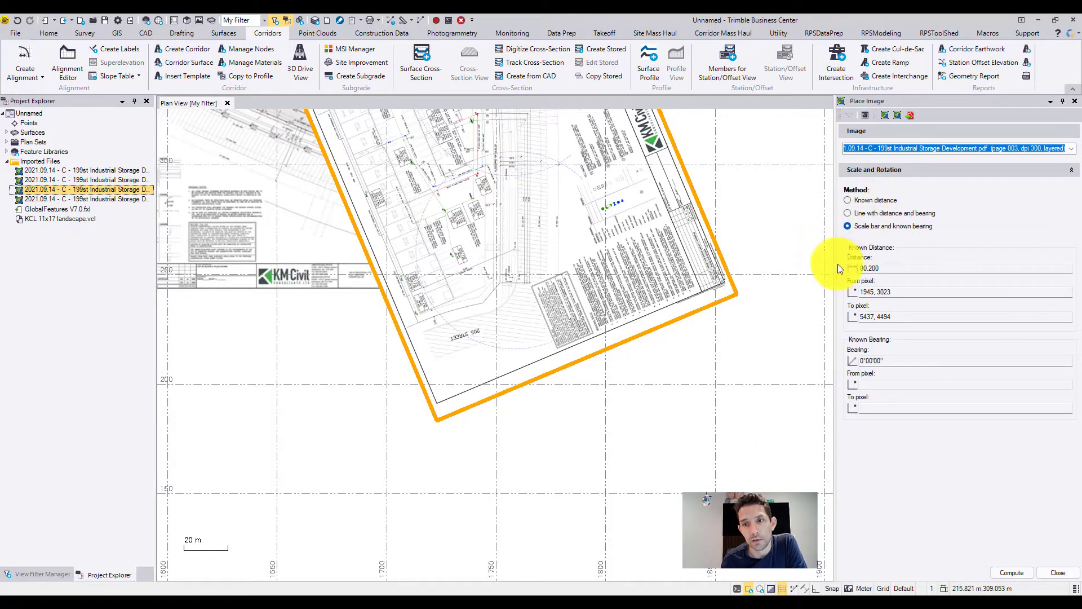
middle_click_drag(550, 280, 580, 396)
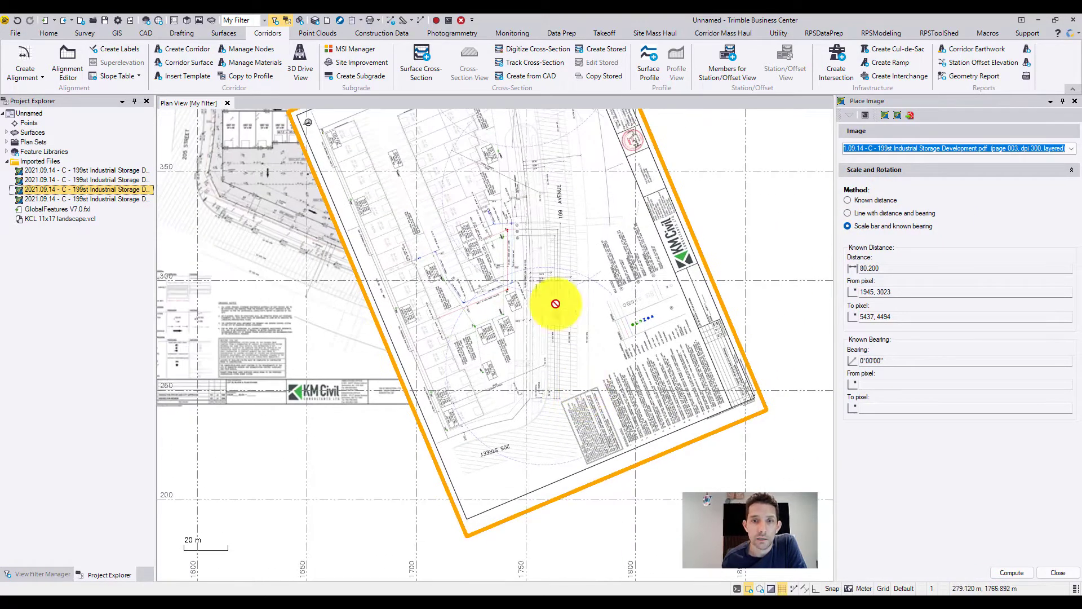
mouse_move(556, 303)
middle_mouse_down()
mouse_move(495, 382)
mouse_move(503, 430)
middle_mouse_up()
Hide all georeferenced images except the page 003 site servicing plan.
left_click(44, 574)
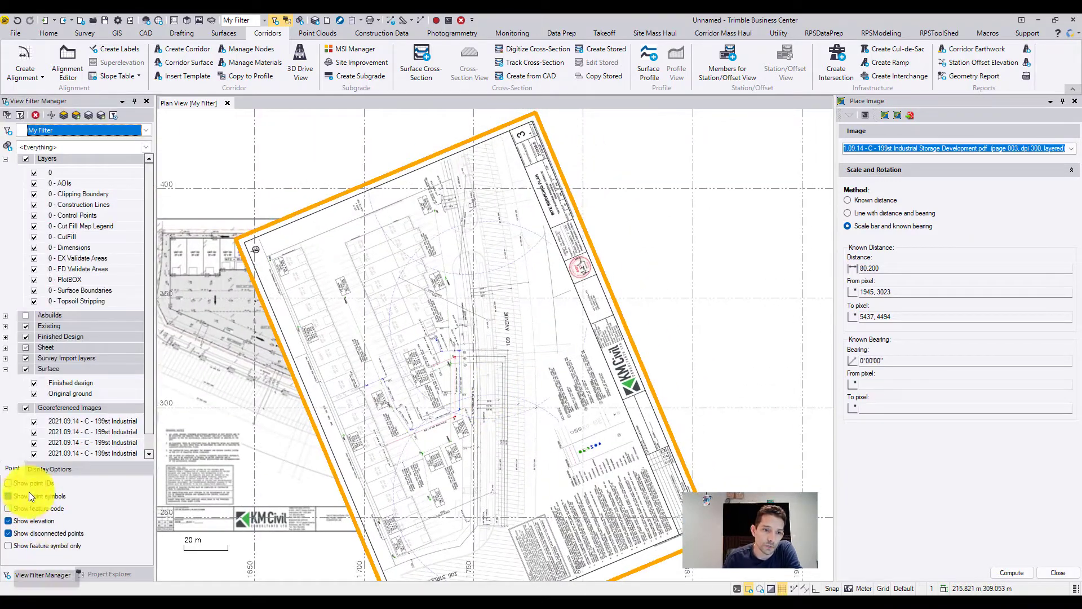
left_click(25, 407)
left_click(34, 432)
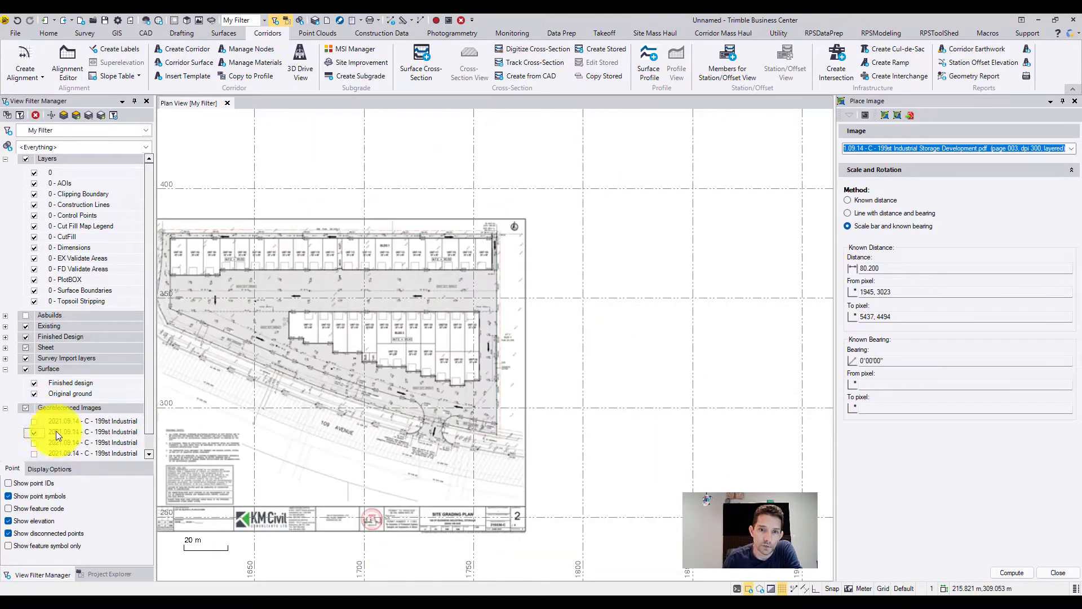
left_click(34, 431)
left_click(34, 443)
Examine the site servicing plan's north arrow and the dimension lines along 109 Avenue as bearing and distance references.
scroll(499, 304, "up", 3)
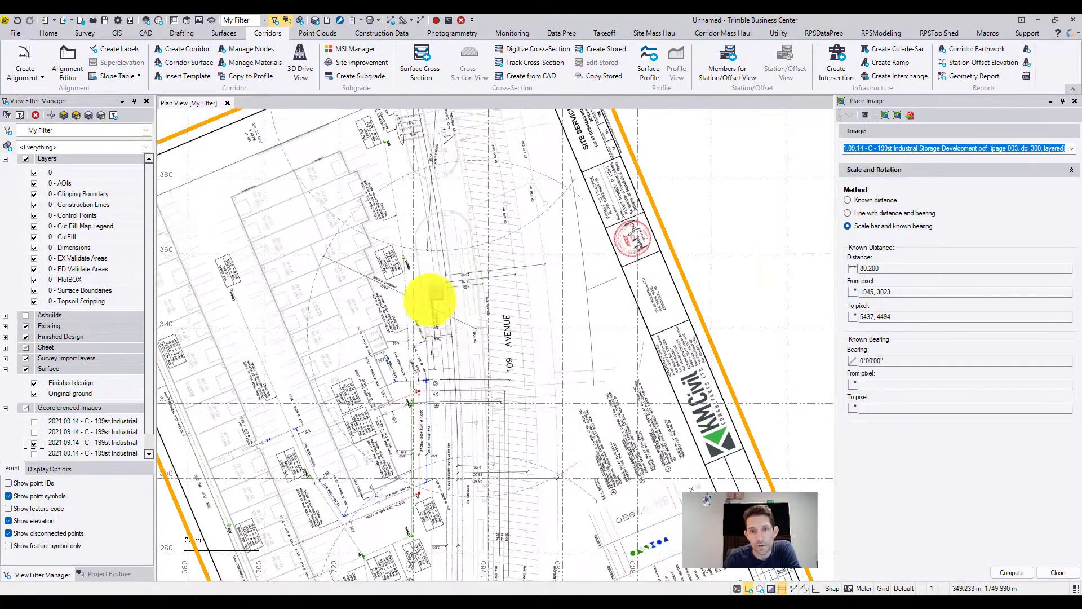
middle_click_drag(443, 313, 800, 188)
scroll(796, 203, "down", 2)
middle_click_drag(497, 184, 425, 261)
scroll(496, 248, "up", 5)
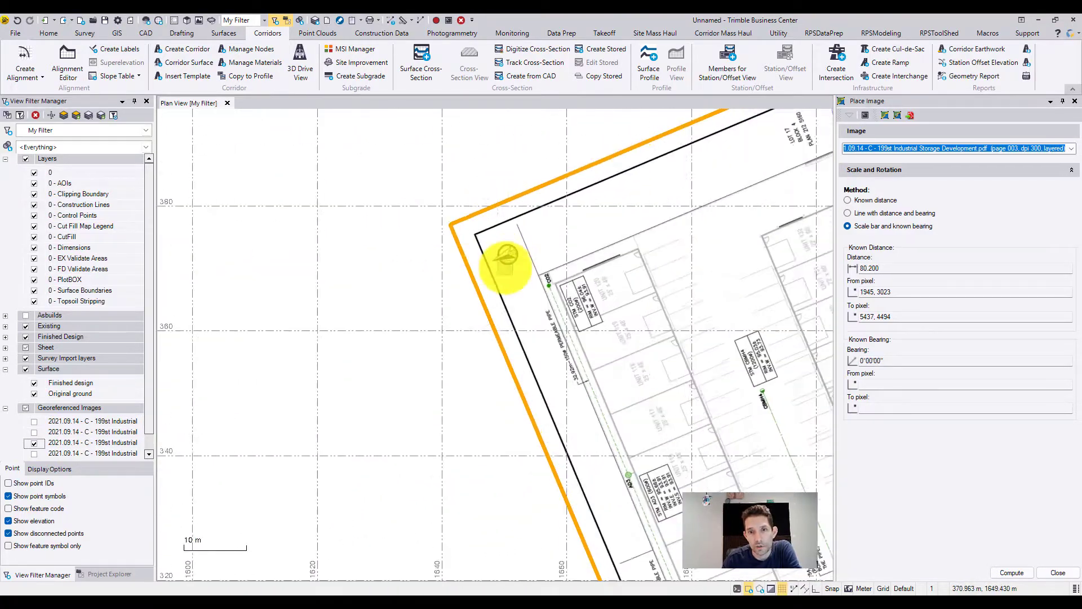
scroll(505, 265, "up", 4)
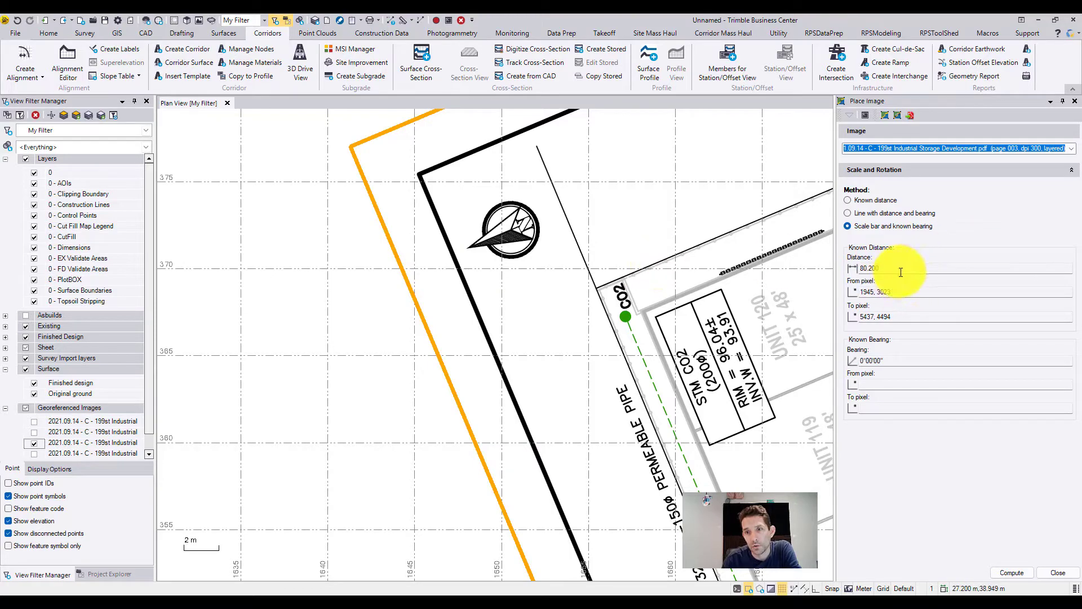
scroll(677, 333, "down", 4)
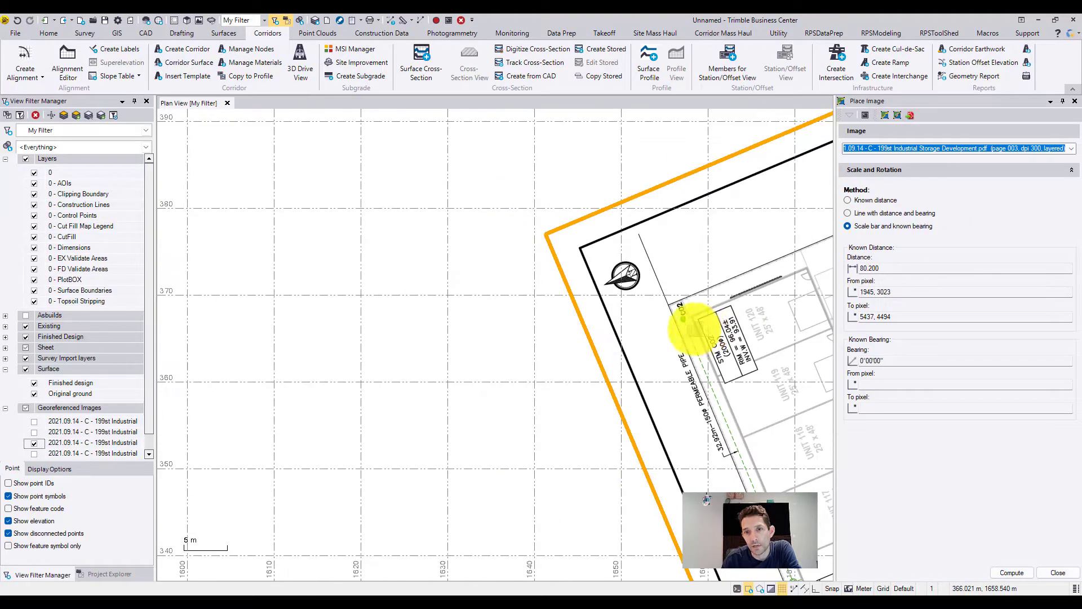
scroll(712, 338, "up", 2)
middle_click_drag(713, 338, 445, 130)
scroll(473, 252, "up", 6)
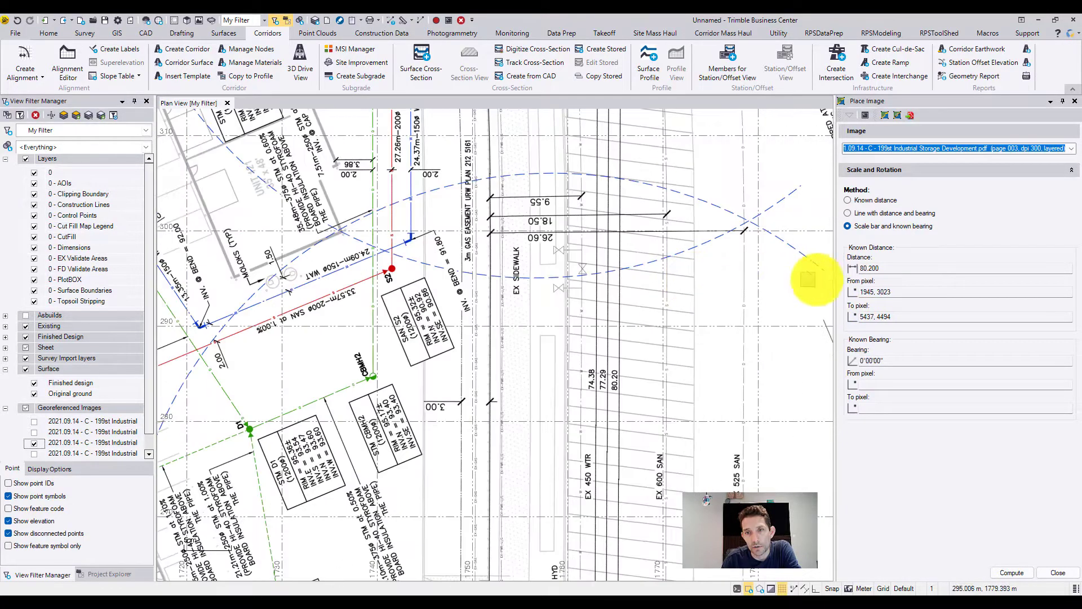
Review the known distance's from and to pixels against both end ticks of the 80.20 dimension line.
scroll(803, 254, "down", 2)
left_click(857, 292)
middle_click_drag(476, 247, 472, 122)
middle_click_drag(517, 389, 499, 113)
scroll(558, 320, "up", 1)
scroll(560, 330, "up", 3)
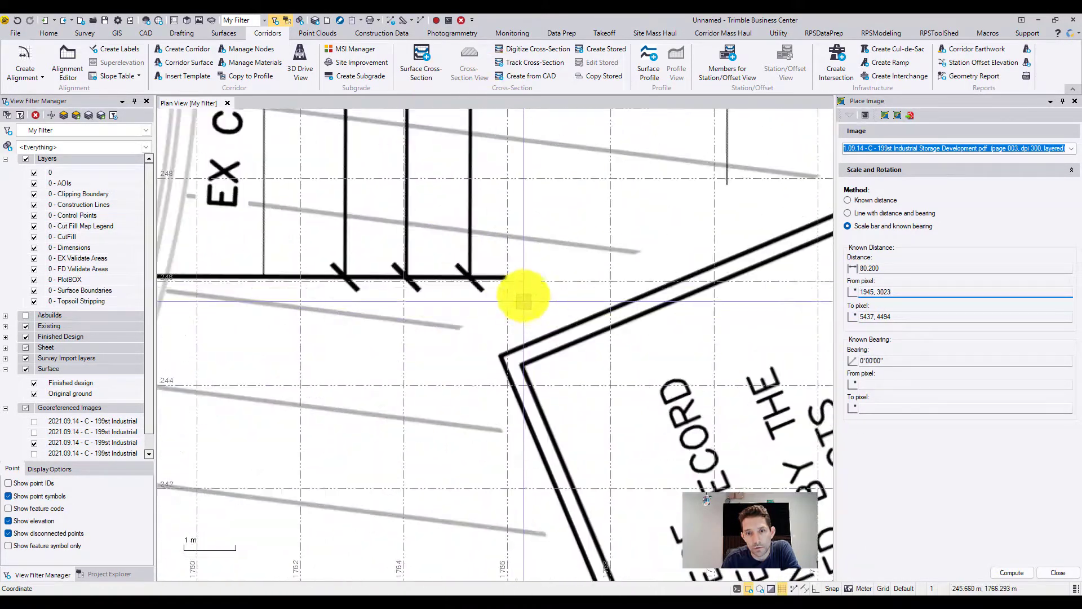
left_click(500, 283)
scroll(587, 215, "down", 3)
middle_click_drag(584, 181, 496, 533)
middle_click_drag(527, 152, 524, 542)
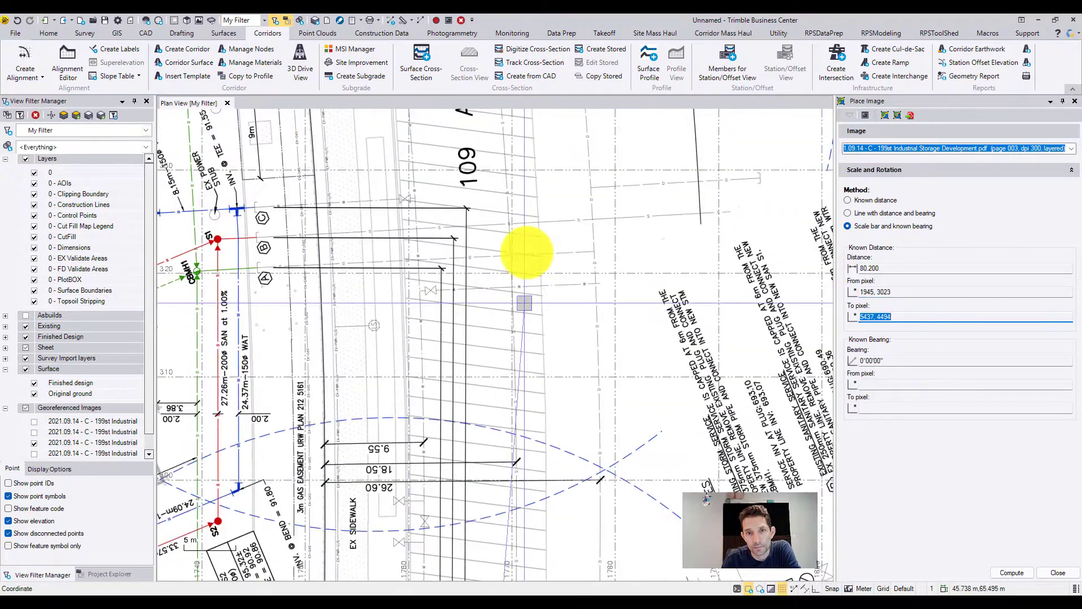
middle_click_drag(525, 214, 485, 355)
scroll(451, 361, "up", 6)
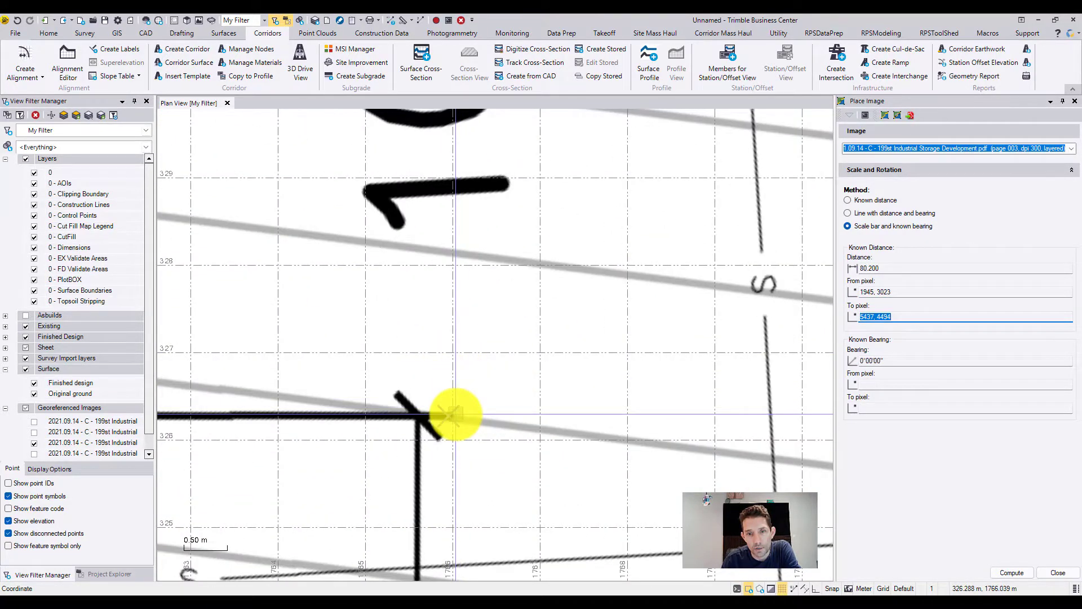
Define the 0°00'00" bearing from the base point of the north arrow's needle to its tip.
left_click(983, 357)
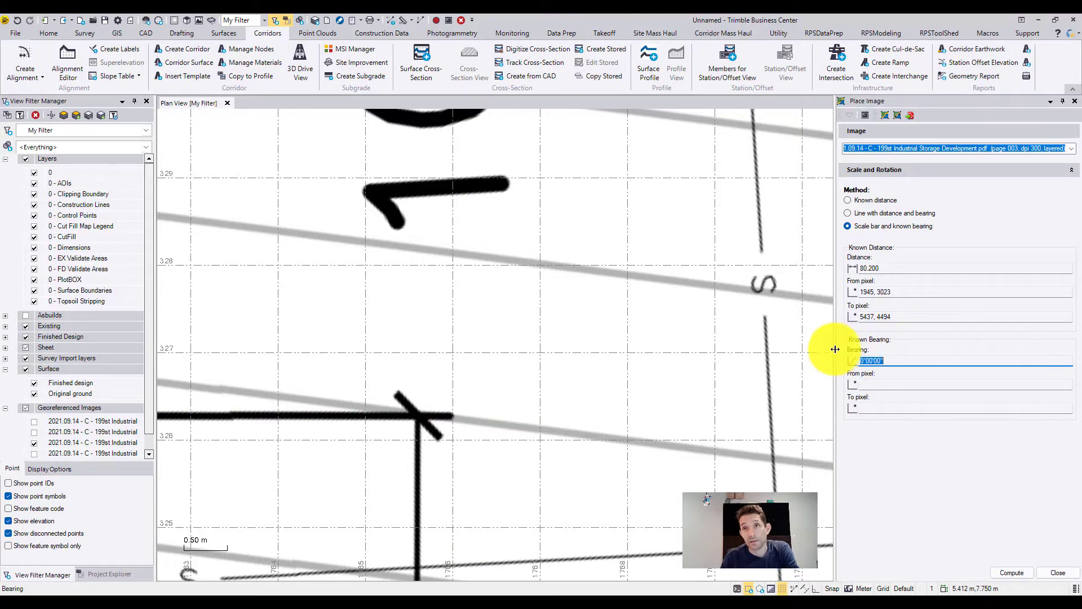
left_click(862, 383)
scroll(423, 193, "down", 3)
middle_click_drag(206, 142, 565, 307)
middle_click_drag(201, 254, 580, 309)
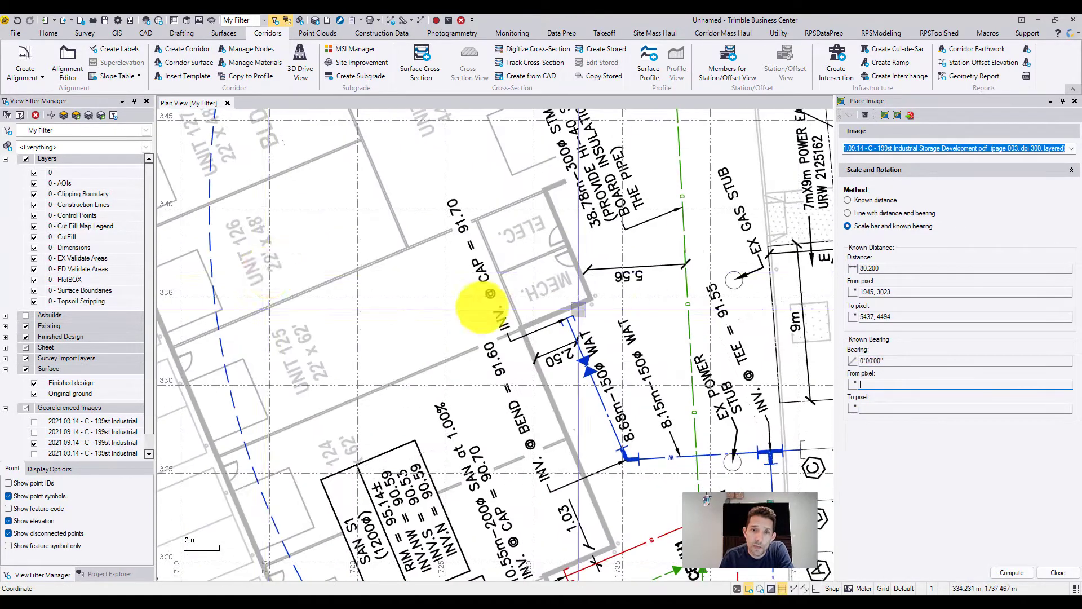
scroll(248, 254, "down", 5)
middle_click_drag(252, 249, 680, 261)
scroll(441, 129, "up", 3)
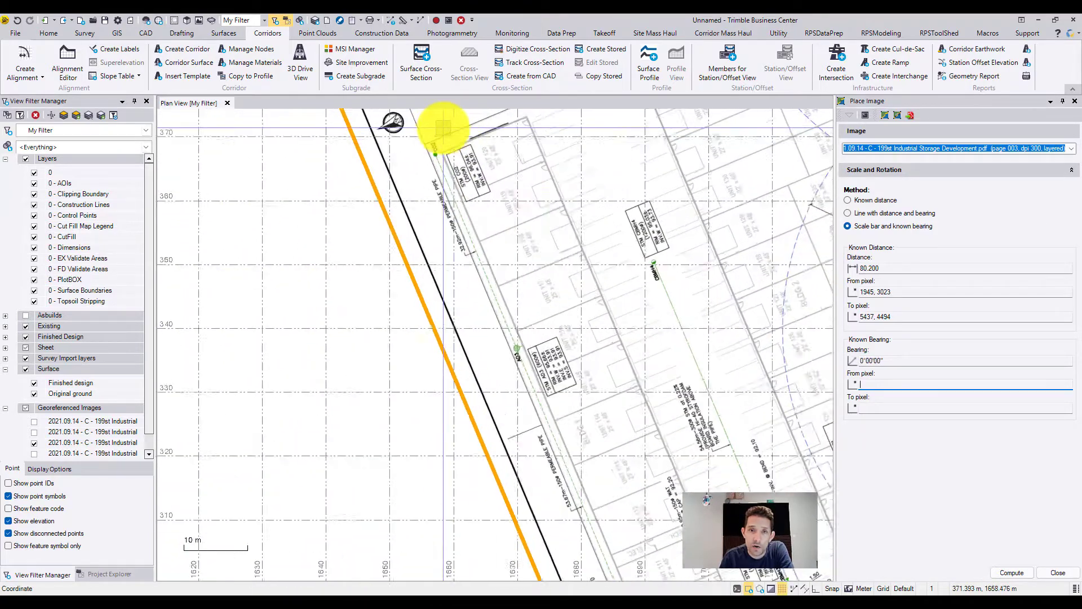
middle_click_drag(443, 129, 495, 336)
scroll(489, 338, "up", 3)
scroll(428, 307, "up", 4)
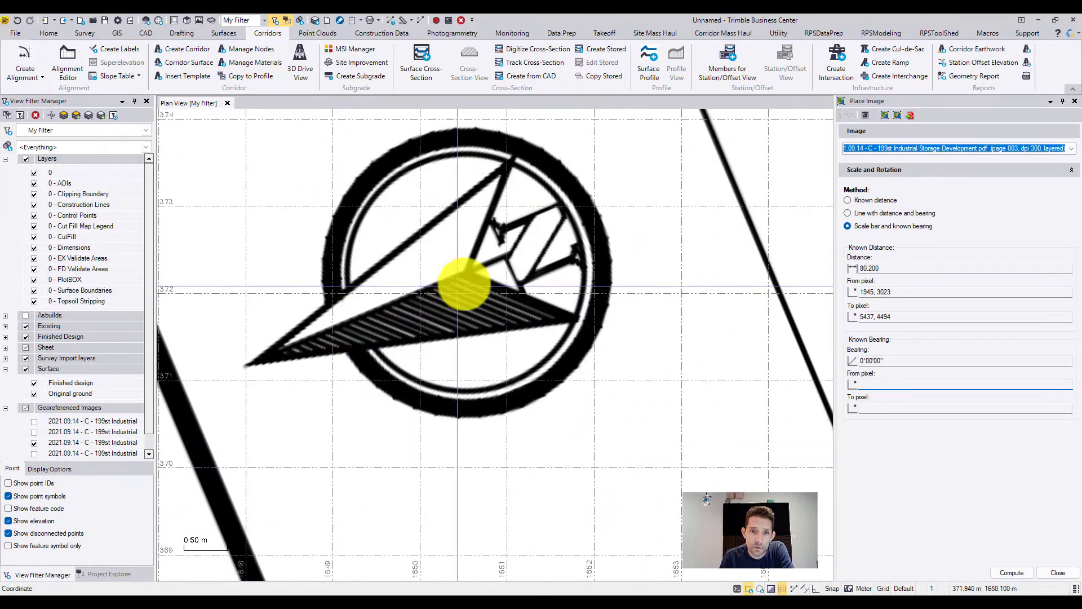
left_click(509, 255)
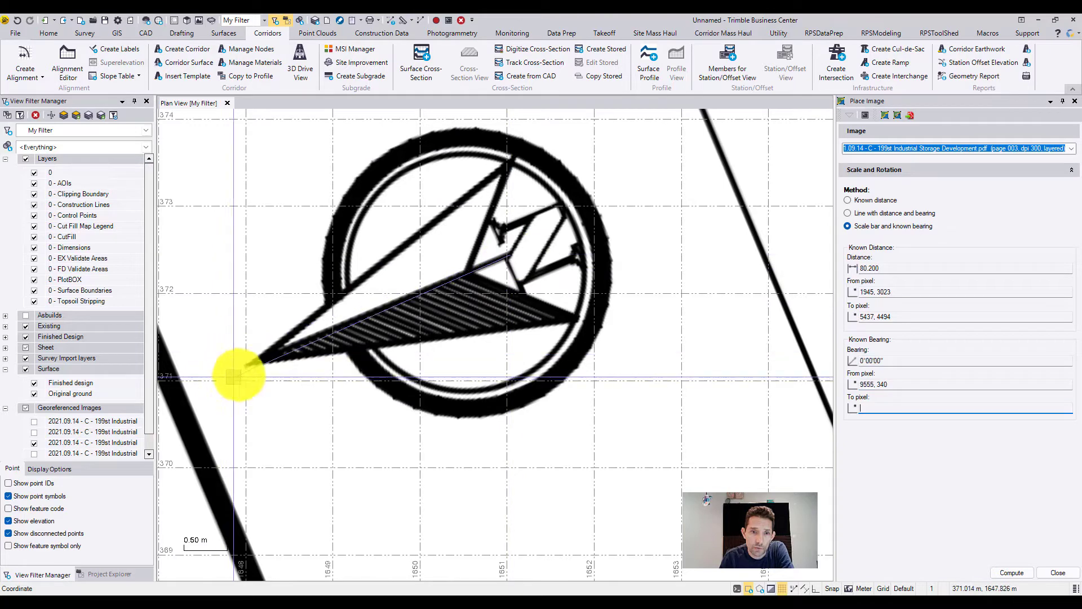
left_click(243, 367)
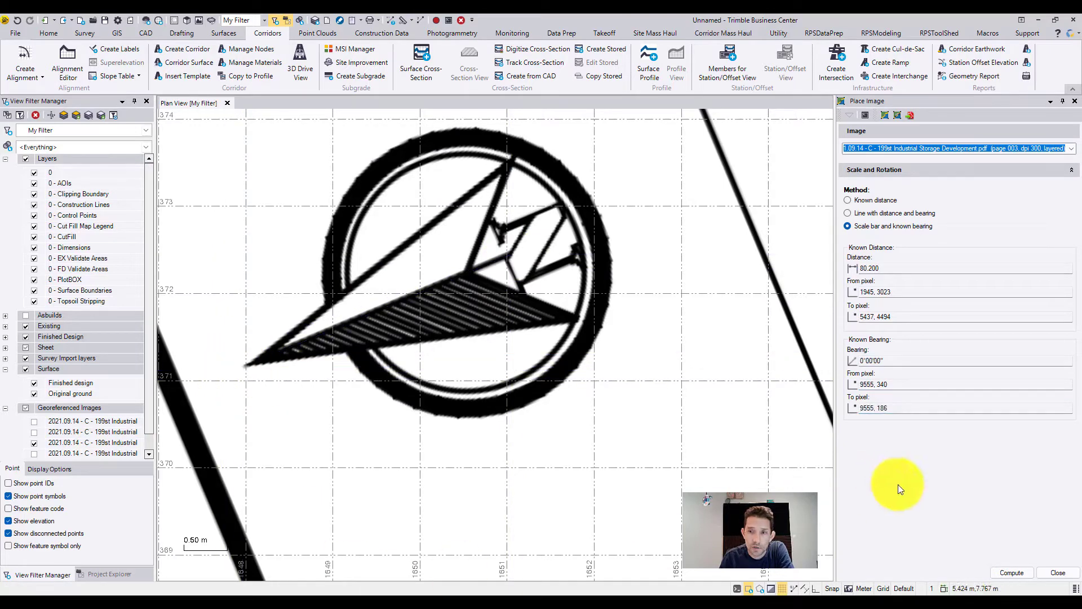
Compute the servicing plan's scale and rotation, and check that its north arrow aligns with the grid.
left_click(1019, 573)
scroll(766, 153, "up", 8)
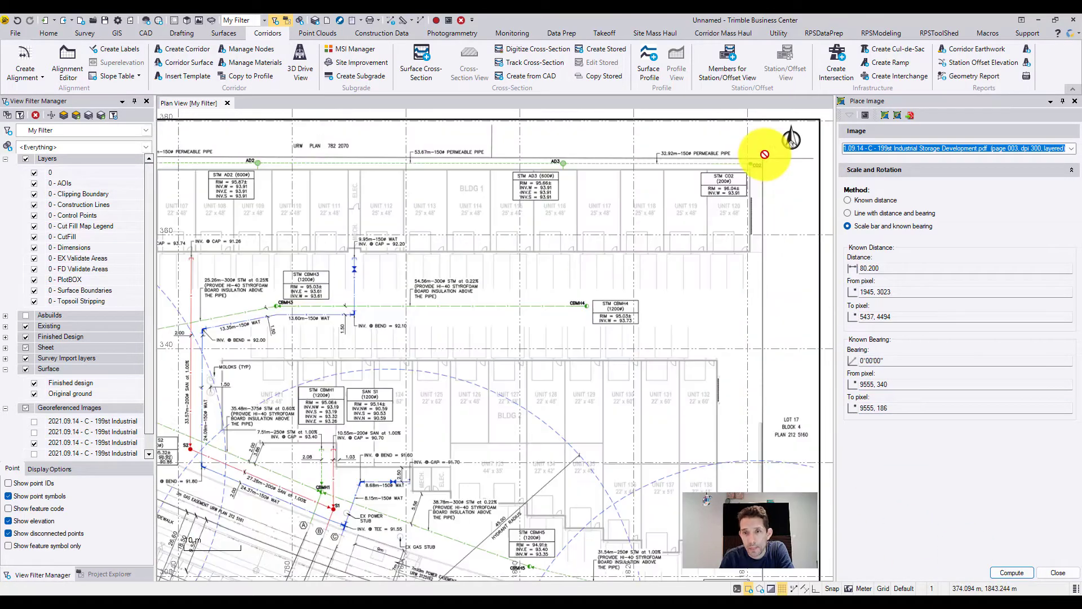
scroll(655, 334, "up", 3)
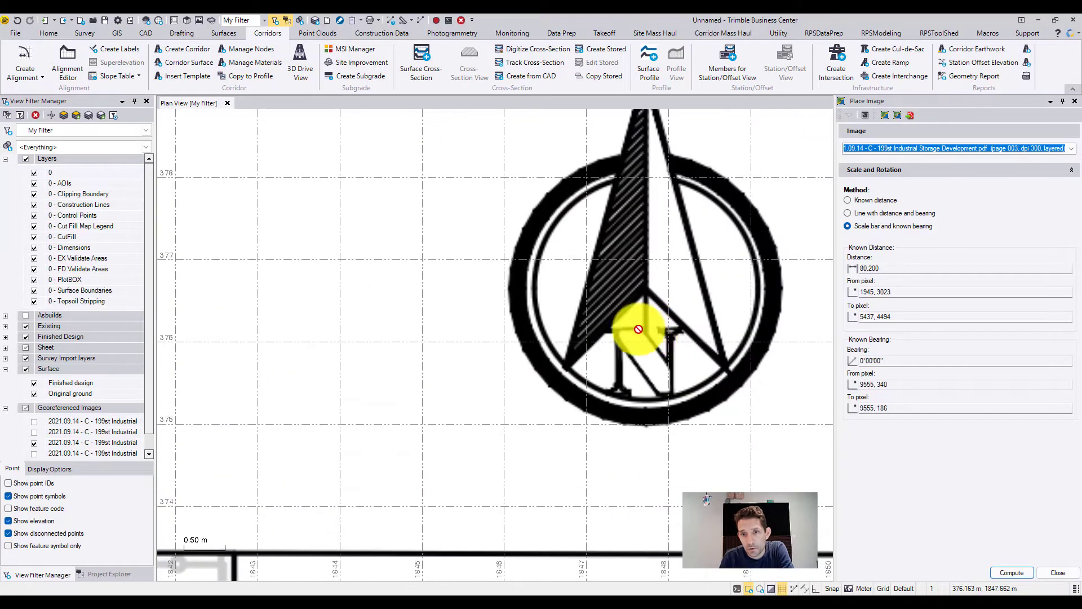
middle_click_drag(653, 339, 645, 464)
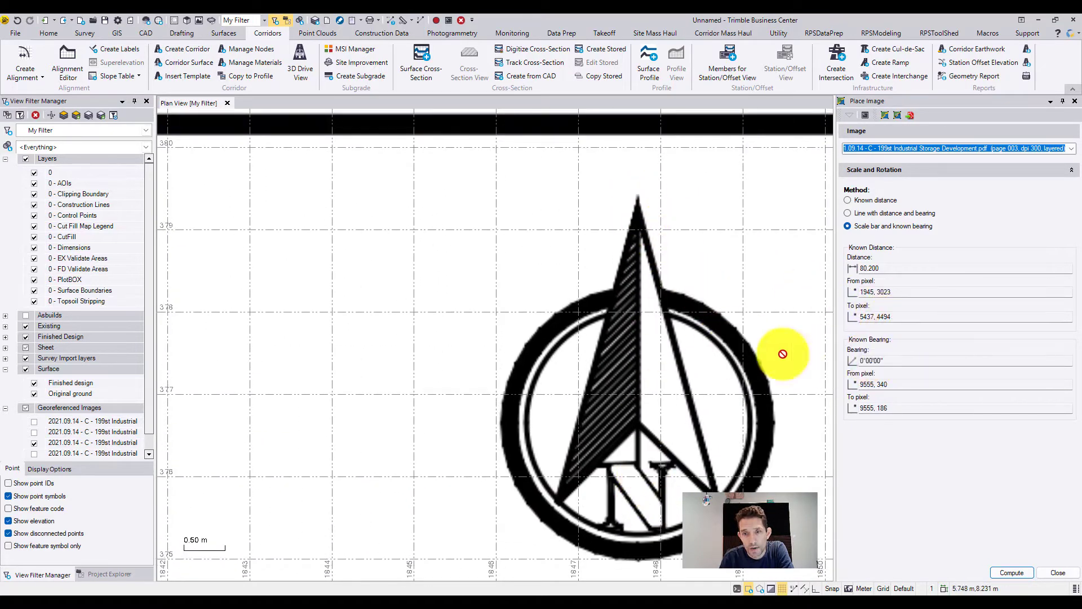
scroll(599, 358, "down", 8)
scroll(581, 299, "down", 1)
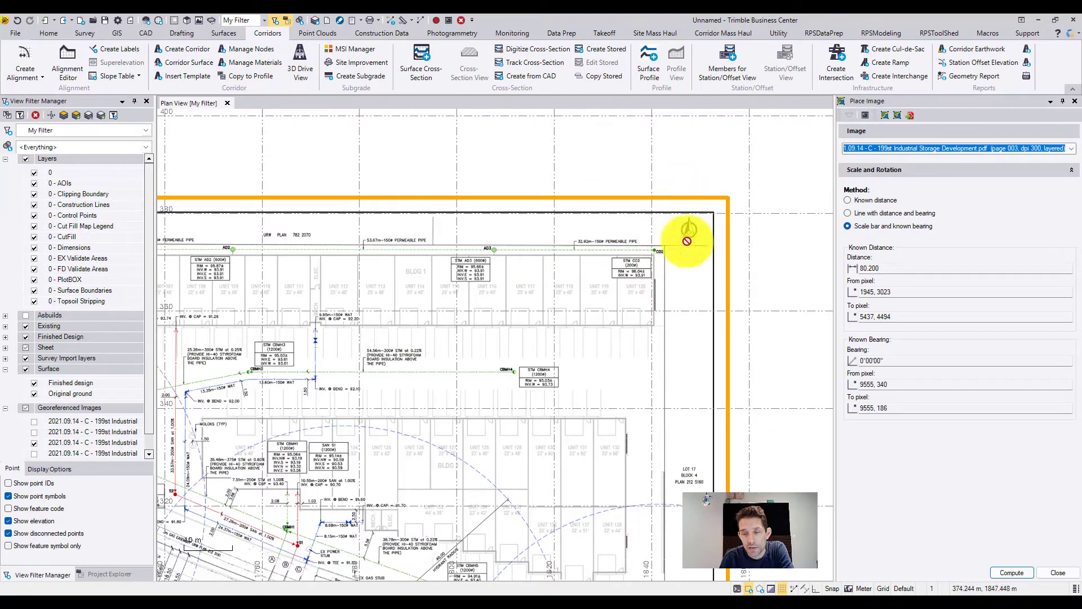
scroll(648, 279, "down", 2)
middle_click_drag(590, 327, 648, 242)
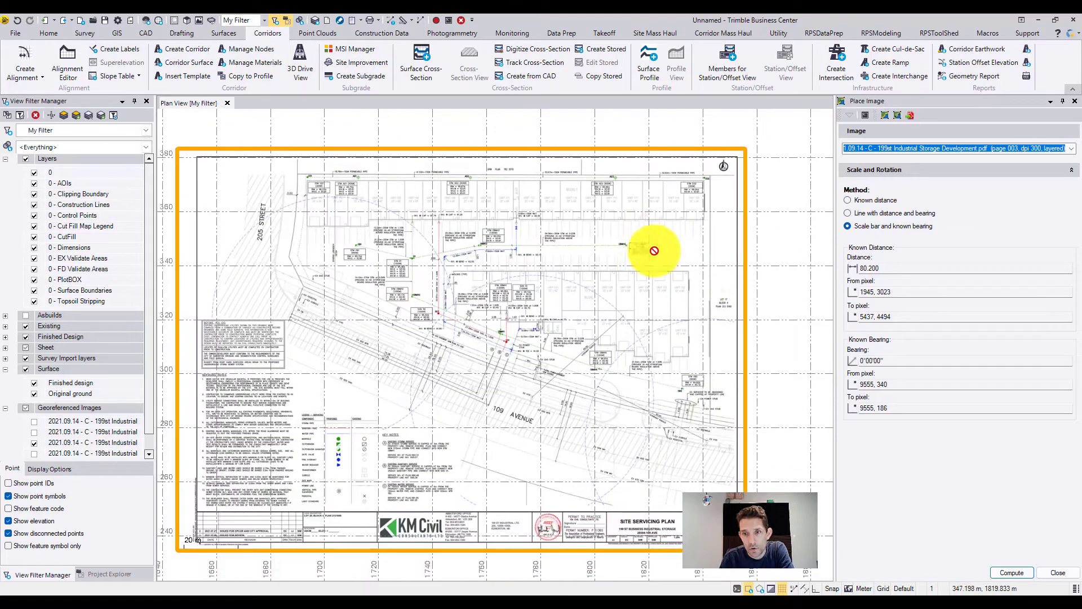
left_click(892, 214)
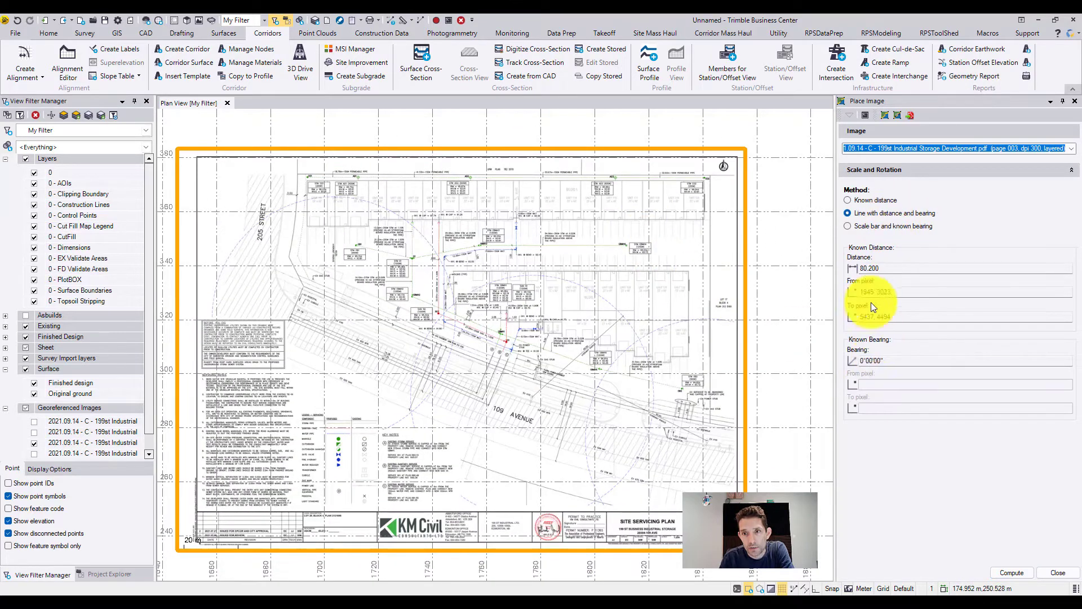
left_click(864, 227)
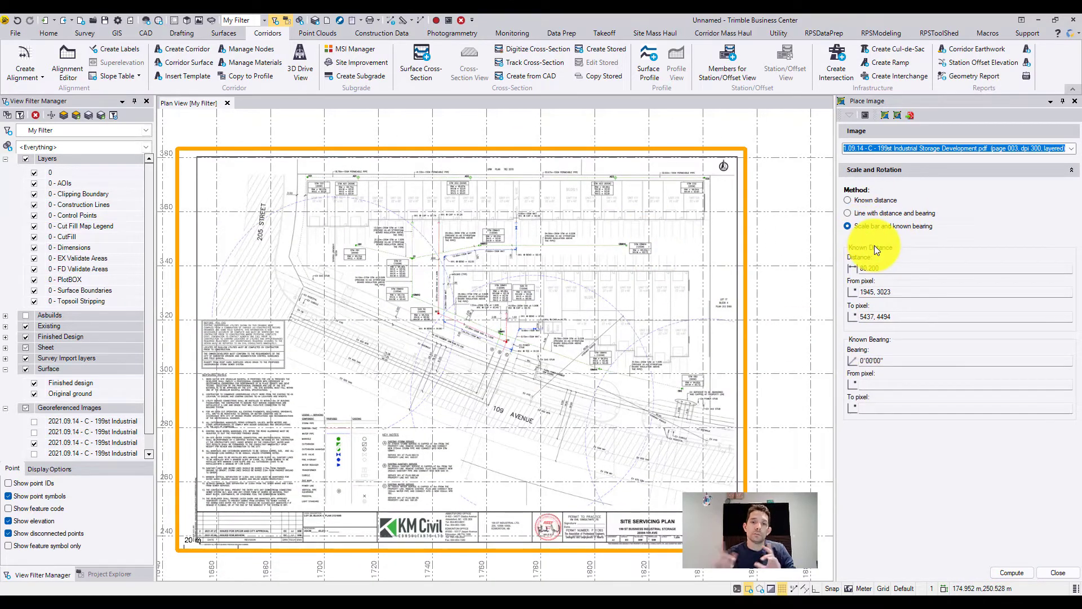